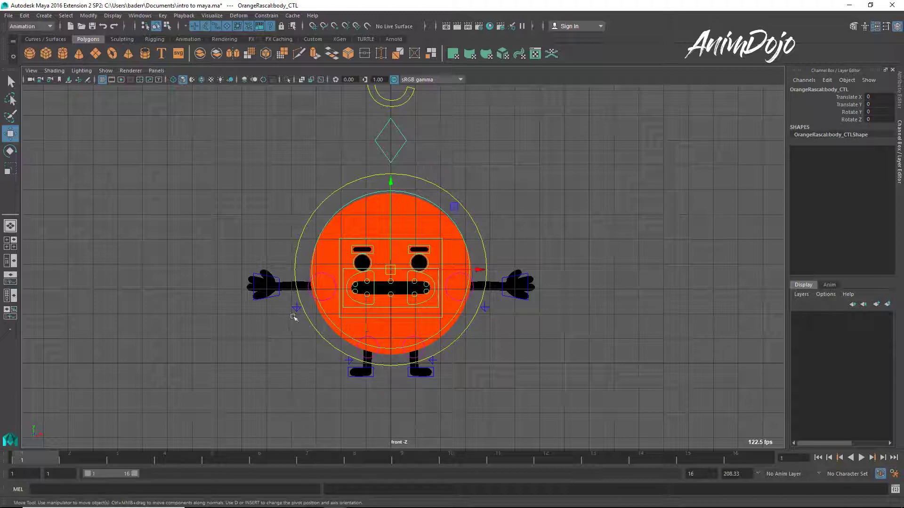
Lower the character's right hand from the T-pose and rotate it so the arm hangs beside the body.
{"action": "left_click", "coordinate": [277, 296]}
{"action": "middle_click_drag", "start_coordinate": [282, 347], "coordinate": [292, 385]}
{"action": "key", "text": "e"}
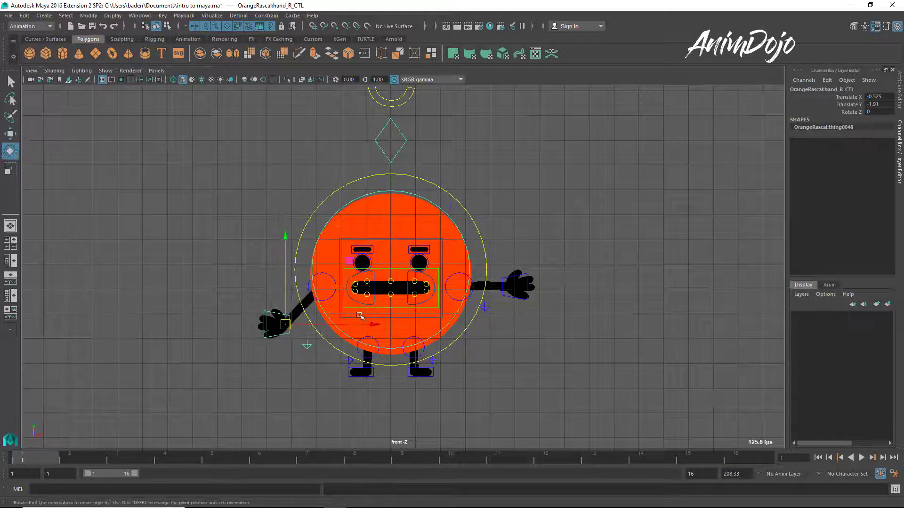
{"action": "left_click_drag", "start_coordinate": [359, 285], "coordinate": [275, 261]}
{"action": "key", "text": "w"}
{"action": "middle_click_drag", "start_coordinate": [502, 352], "coordinate": [525, 402]}
Lower the character's left hand to about Translate X -1.718, Y -2.697 and rotate it to about -69 in Z.
{"action": "left_click", "coordinate": [518, 277]}
{"action": "key", "text": "e"}
{"action": "left_click_drag", "start_coordinate": [520, 250], "coordinate": [601, 327]}
{"action": "key", "text": "w"}
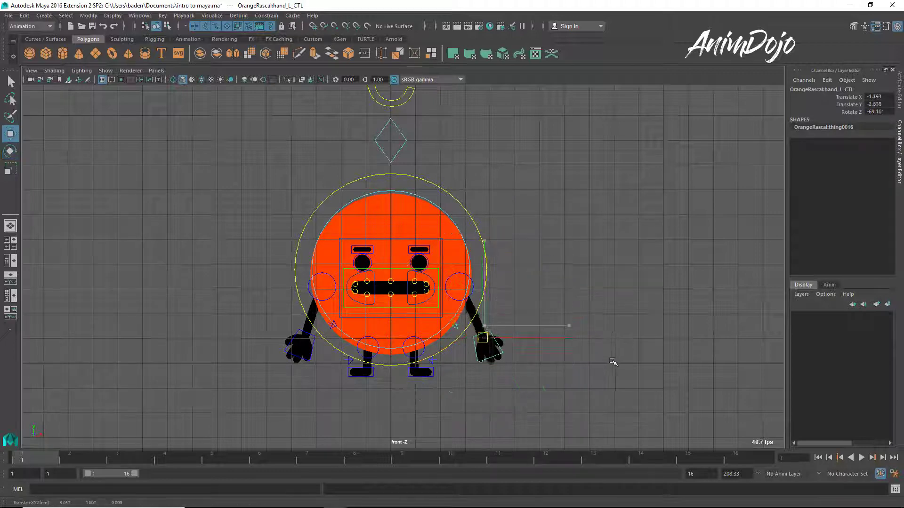
{"action": "middle_click_drag", "start_coordinate": [612, 363], "coordinate": [603, 363]}
{"action": "key", "text": "q"}
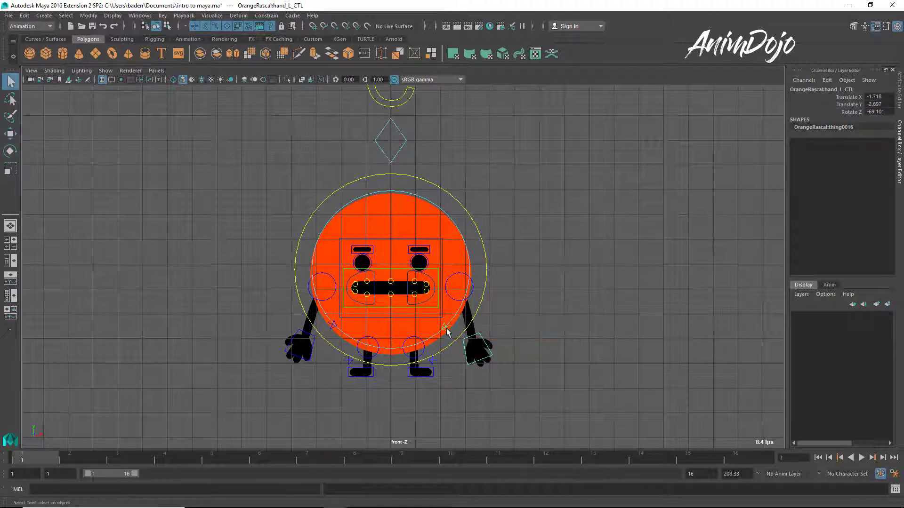
Move the arm pole vector controls outward, to about X 0.159, Y 2.826 for the left arm and X -0.145, Y 2.847 for the right.
{"action": "left_click", "coordinate": [445, 328]}
{"action": "key", "text": "w"}
{"action": "middle_click_drag", "start_coordinate": [461, 350], "coordinate": [515, 334]}
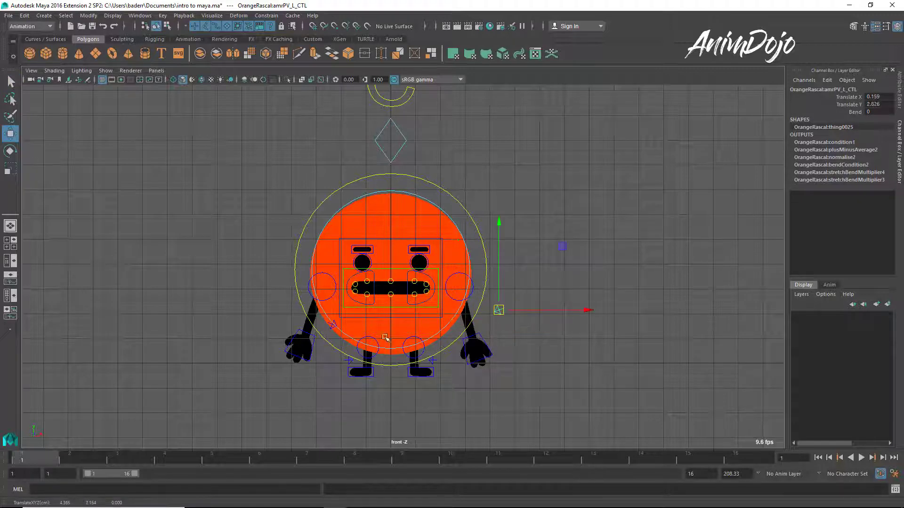
{"action": "left_click", "coordinate": [334, 324]}
{"action": "key", "text": "q"}
{"action": "left_click", "coordinate": [330, 327]}
{"action": "key", "text": "w"}
{"action": "middle_click_drag", "start_coordinate": [344, 360], "coordinate": [293, 343]}
{"action": "key", "text": "q"}
Raise the character's left eyebrow to about Translate X 0.135, Y 0.499.
{"action": "scroll", "coordinate": [438, 338], "scroll_direction": "up", "scroll_amount": 3}
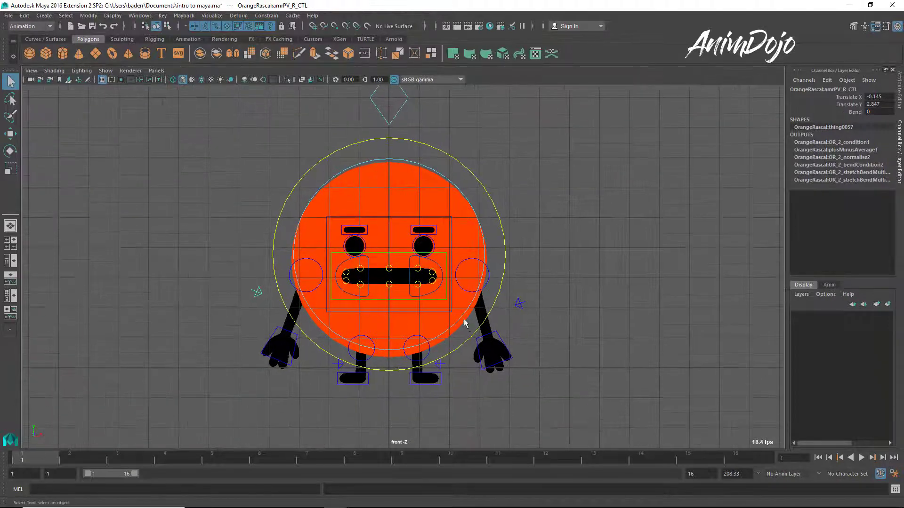
{"action": "scroll", "coordinate": [418, 233], "scroll_direction": "up", "scroll_amount": 2}
{"action": "left_click", "coordinate": [414, 226]}
{"action": "key", "text": "w"}
{"action": "middle_click_drag", "start_coordinate": [406, 248], "coordinate": [429, 224]}
{"action": "key", "text": "q"}
Raise the character's right eyebrow and tilt its outer end downward.
{"action": "left_click", "coordinate": [362, 227]}
{"action": "key", "text": "w"}
{"action": "key", "text": "e"}
{"action": "key", "text": "q"}
Rotate the character's left eyebrow to about -17.6 in Z, mirroring the tilt of the right one.
{"action": "left_click", "coordinate": [451, 208]}
{"action": "key", "text": "e"}
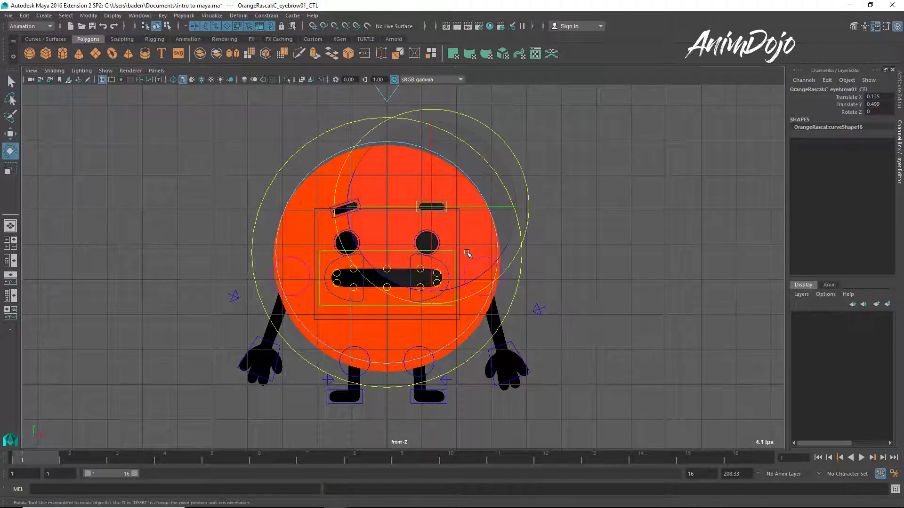
{"action": "middle_click_drag", "start_coordinate": [464, 256], "coordinate": [403, 276]}
{"action": "scroll", "coordinate": [413, 279], "scroll_direction": "up", "scroll_amount": 2}
{"action": "key", "text": "q"}
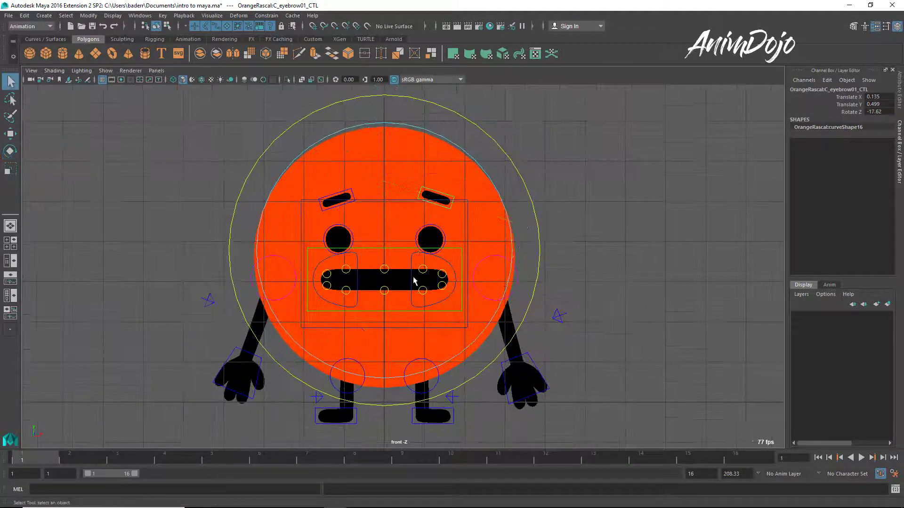
Pull the right mouth corner up and outward to about X -0.547, Y 0.383 and rotate it into a smile.
{"action": "right_click_drag", "start_coordinate": [324, 288], "coordinate": [459, 289], "text": "alt"}
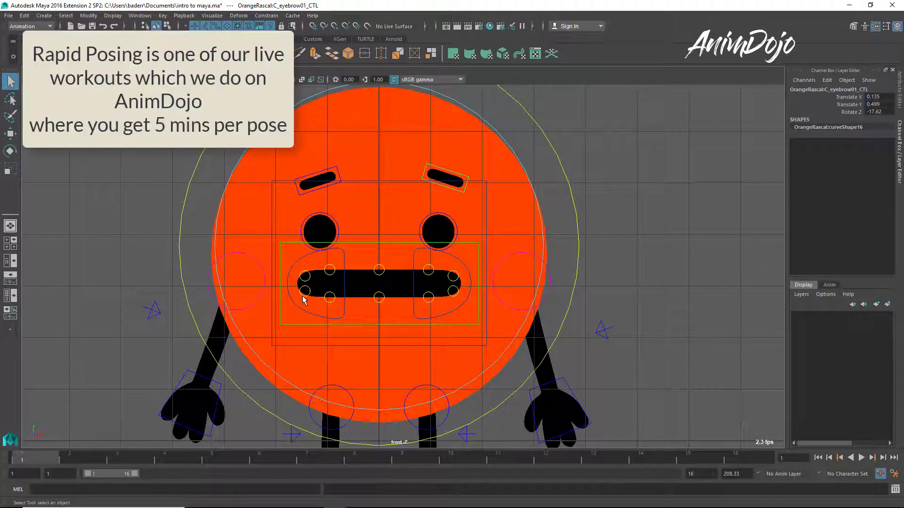
{"action": "left_click", "coordinate": [304, 297]}
{"action": "key", "text": "w"}
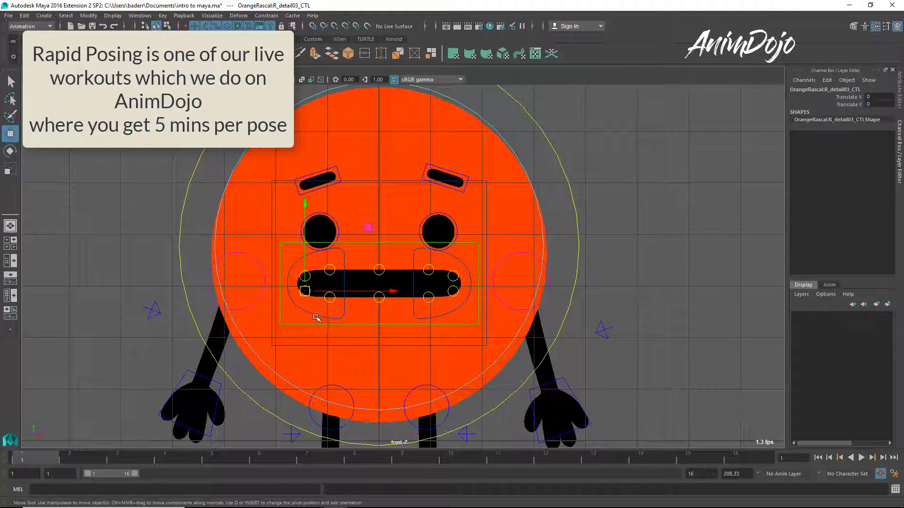
{"action": "left_click", "coordinate": [292, 299]}
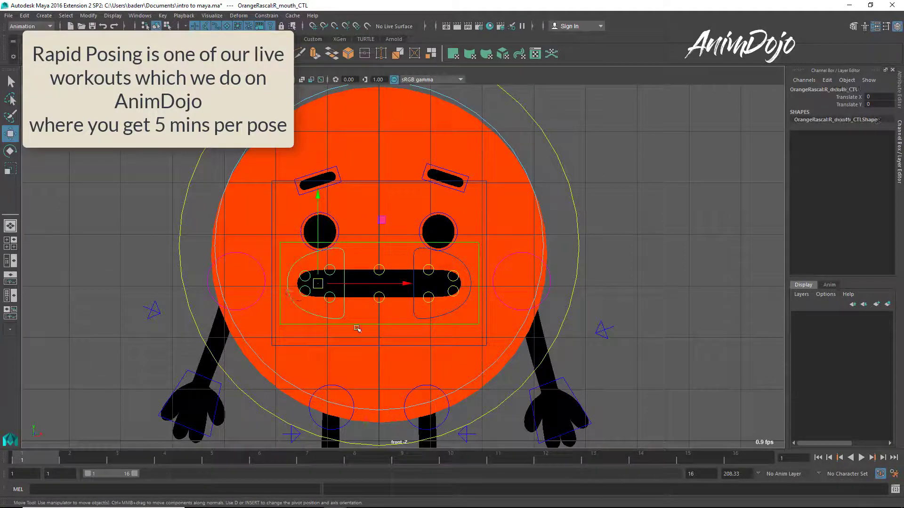
{"action": "left_click_drag", "start_coordinate": [317, 284], "coordinate": [274, 268]}
{"action": "key", "text": "e"}
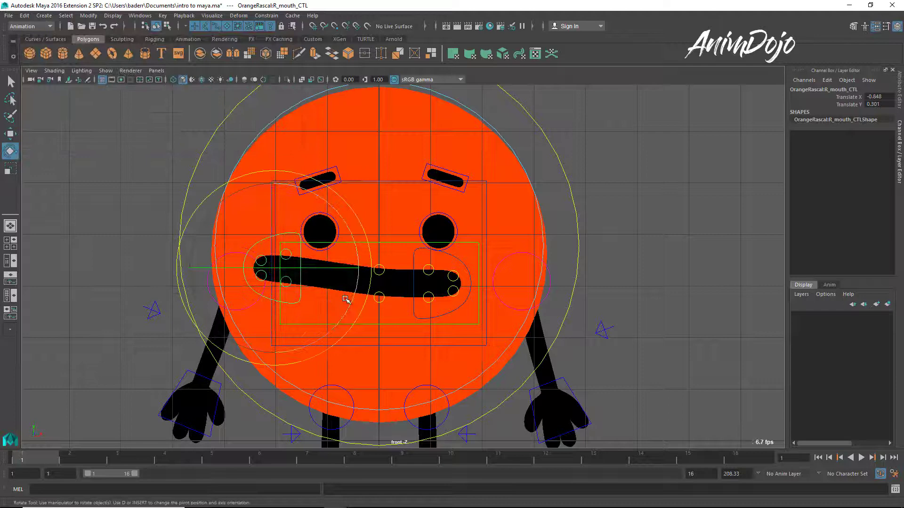
{"action": "left_click_drag", "start_coordinate": [345, 299], "coordinate": [320, 333]}
{"action": "key", "text": "w"}
{"action": "middle_click_drag", "start_coordinate": [329, 340], "coordinate": [342, 335]}
{"action": "key", "text": "q"}
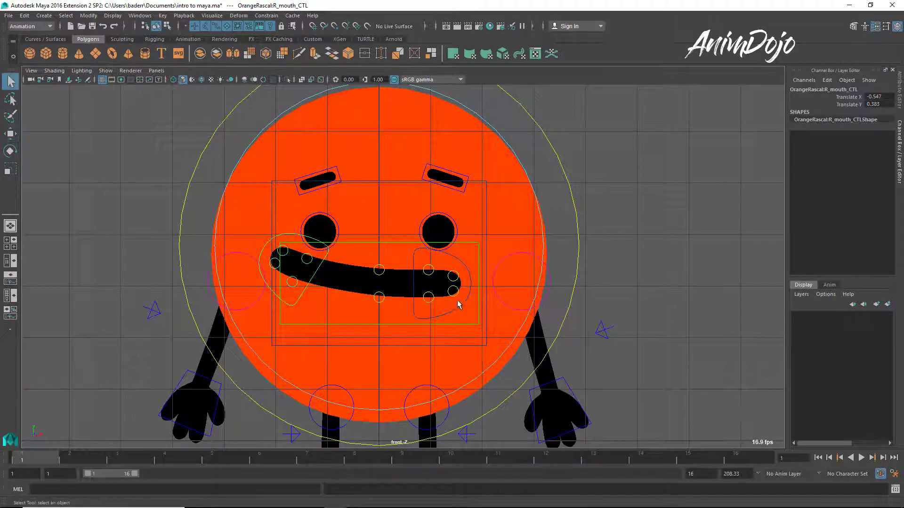
Move the left mouth corner to about X 0.52, Y 0.428 and rotate it about 23.6 in Z to match the smile.
{"action": "left_click", "coordinate": [461, 308]}
{"action": "key", "text": "w"}
{"action": "middle_click_drag", "start_coordinate": [471, 333], "coordinate": [525, 266]}
{"action": "key", "text": "e"}
{"action": "left_click_drag", "start_coordinate": [526, 216], "coordinate": [499, 200]}
{"action": "key", "text": "w"}
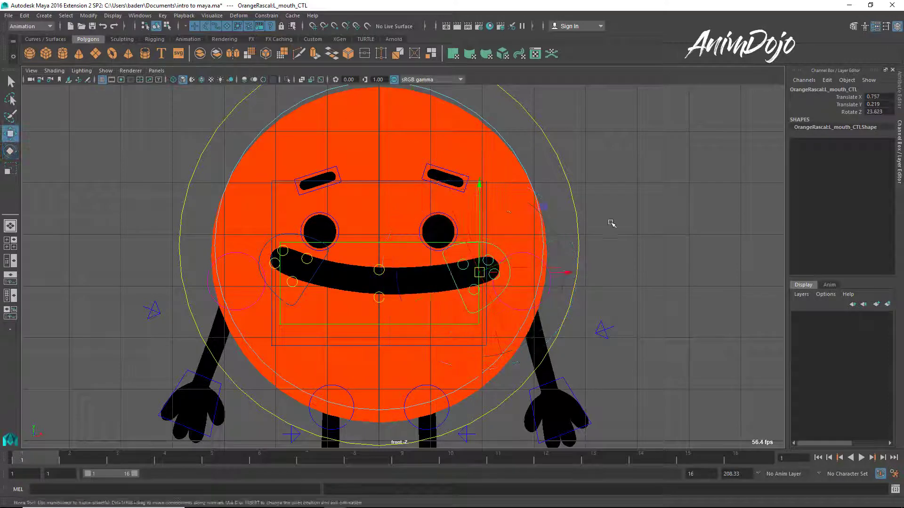
{"action": "middle_click_drag", "start_coordinate": [612, 225], "coordinate": [600, 215]}
{"action": "key", "text": "q"}
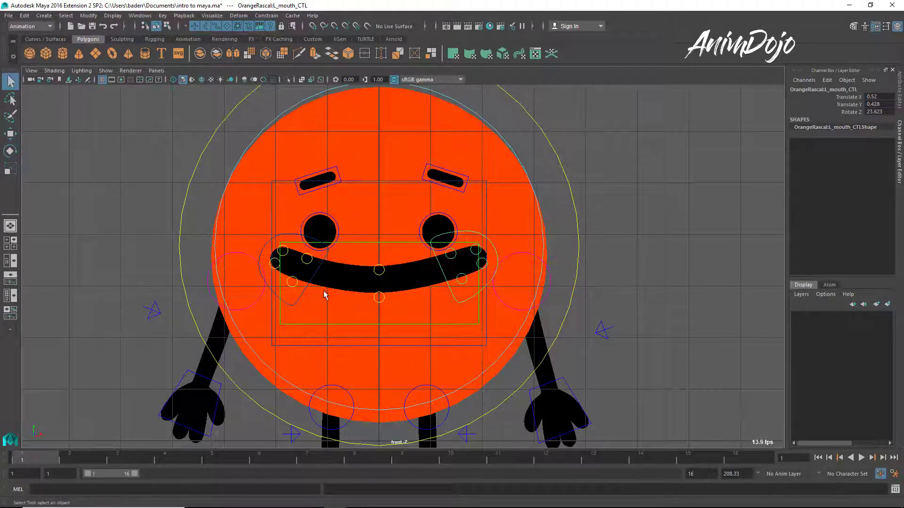
Sharpen both mouth corners by raising their lower detail controls to about Y 0.36, onto the upper corner controls.
{"action": "left_click", "coordinate": [275, 263]}
{"action": "key", "text": "w"}
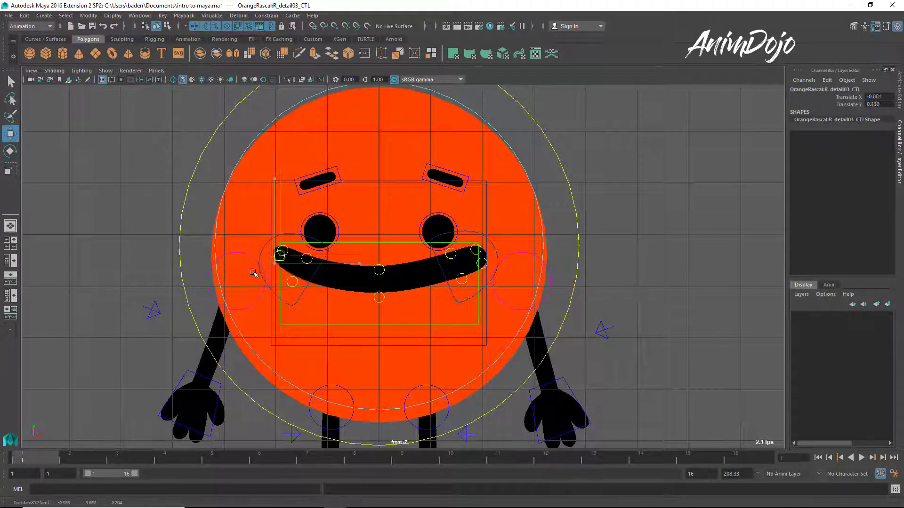
{"action": "middle_click_drag", "start_coordinate": [249, 278], "coordinate": [257, 265]}
{"action": "key", "text": "q"}
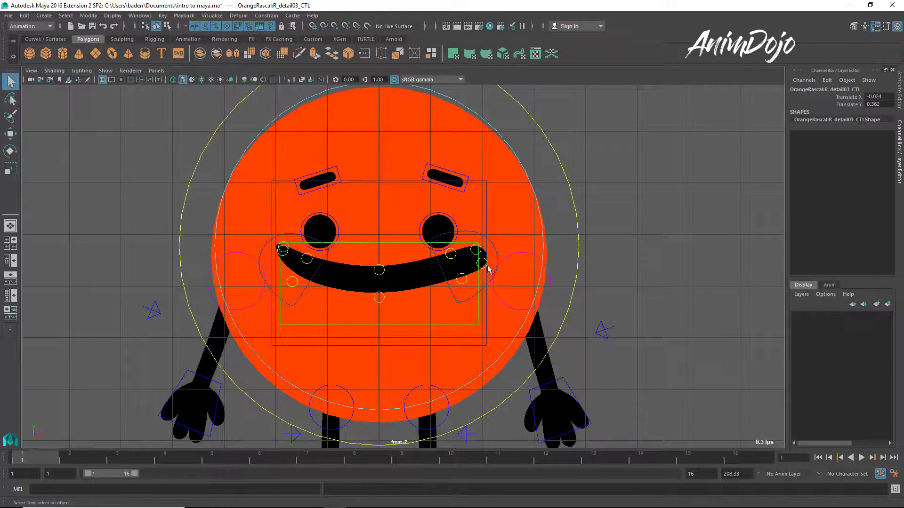
{"action": "left_click", "coordinate": [486, 262]}
{"action": "key", "text": "w"}
{"action": "middle_click_drag", "start_coordinate": [508, 292], "coordinate": [501, 275]}
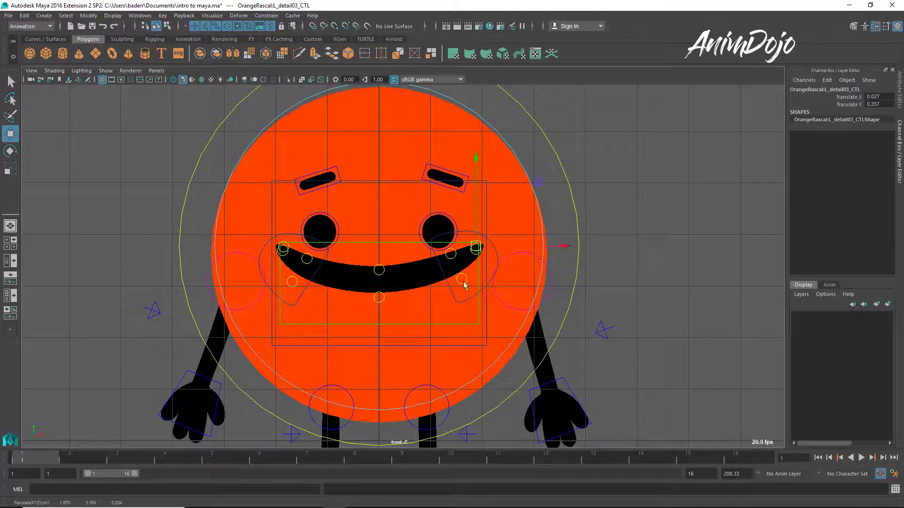
{"action": "key", "text": "q"}
Open the smile by pulling the lower lip down at its centre to about Y -0.802 and at the left and right detail controls.
{"action": "left_click", "coordinate": [379, 299]}
{"action": "key", "text": "w"}
{"action": "left_click_drag", "start_coordinate": [379, 300], "coordinate": [376, 339]}
{"action": "left_click", "coordinate": [468, 285]}
{"action": "middle_click_drag", "start_coordinate": [467, 285], "coordinate": [467, 320]}
{"action": "left_click", "coordinate": [290, 284]}
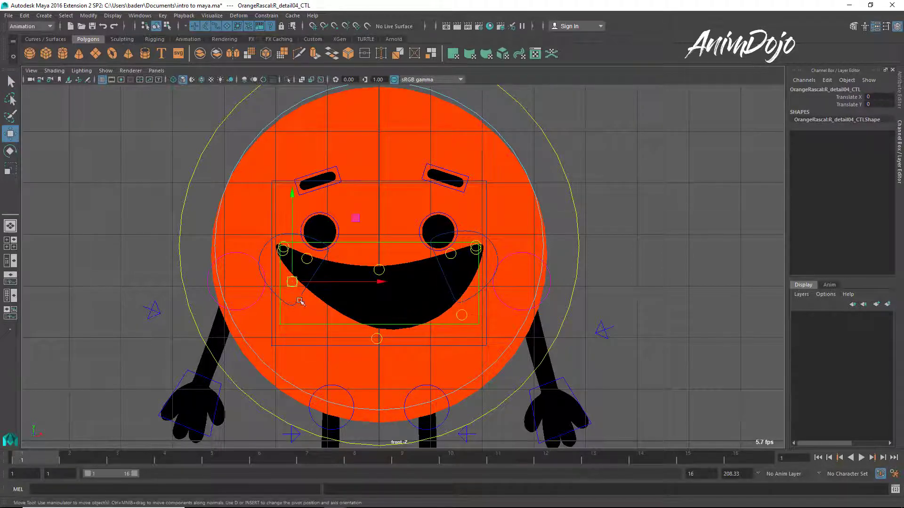
{"action": "middle_click_drag", "start_coordinate": [300, 301], "coordinate": [298, 327]}
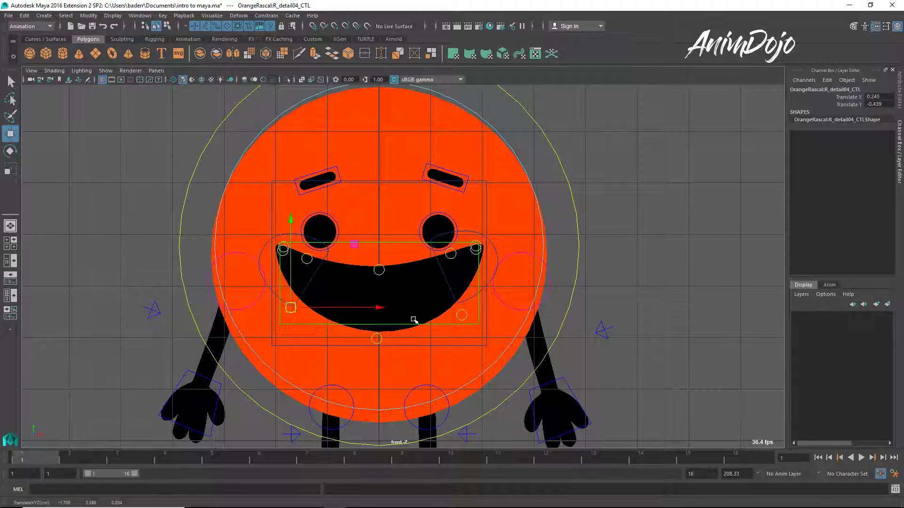
Refine the lower lip curve: left detail to about X -0.41, Y -0.597, right to X 0.22, Y -0.4, centre to X -0.1, Y -0.711.
{"action": "left_click", "coordinate": [459, 315]}
{"action": "middle_click_drag", "start_coordinate": [459, 315], "coordinate": [454, 316]}
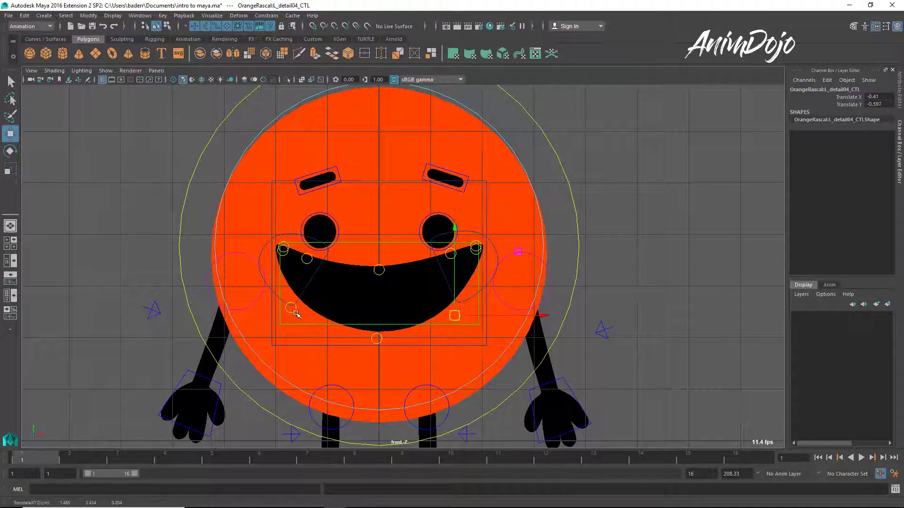
{"action": "left_click", "coordinate": [291, 311]}
{"action": "middle_click_drag", "start_coordinate": [292, 311], "coordinate": [296, 309]}
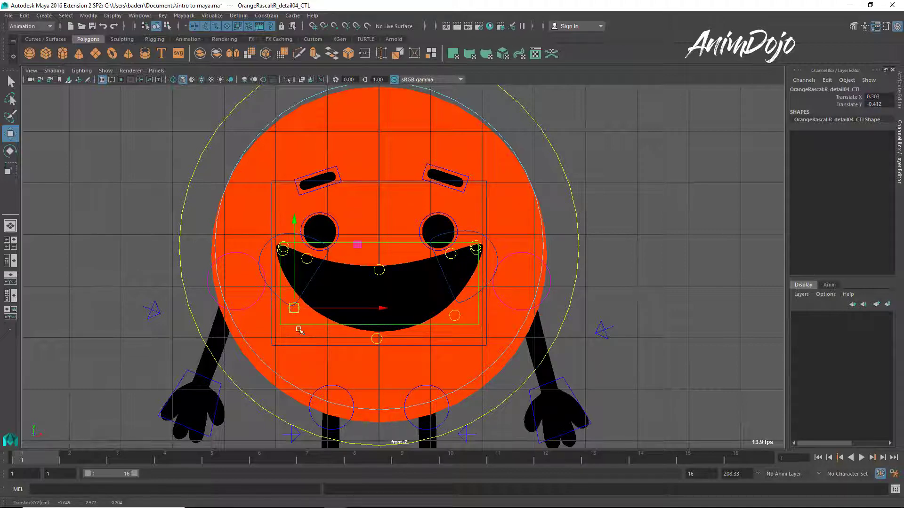
{"action": "middle_click_drag", "start_coordinate": [308, 348], "coordinate": [305, 345]}
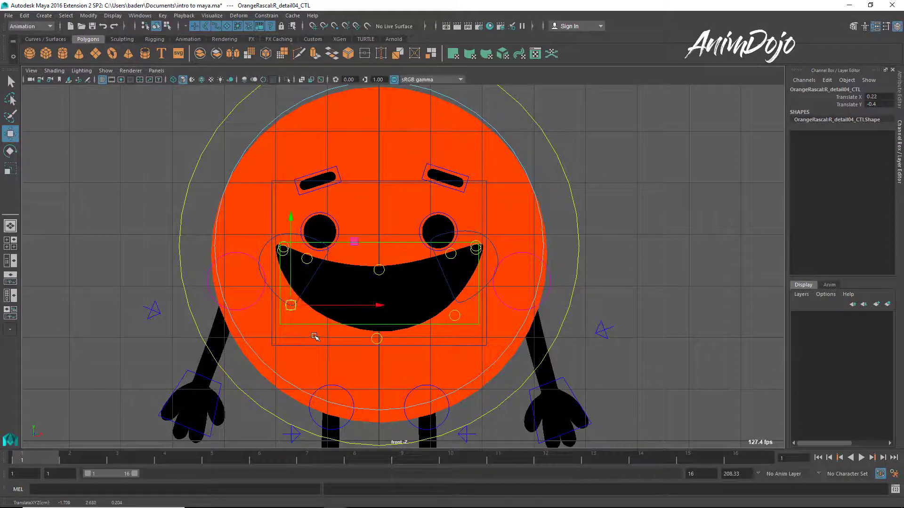
{"action": "left_click", "coordinate": [379, 337]}
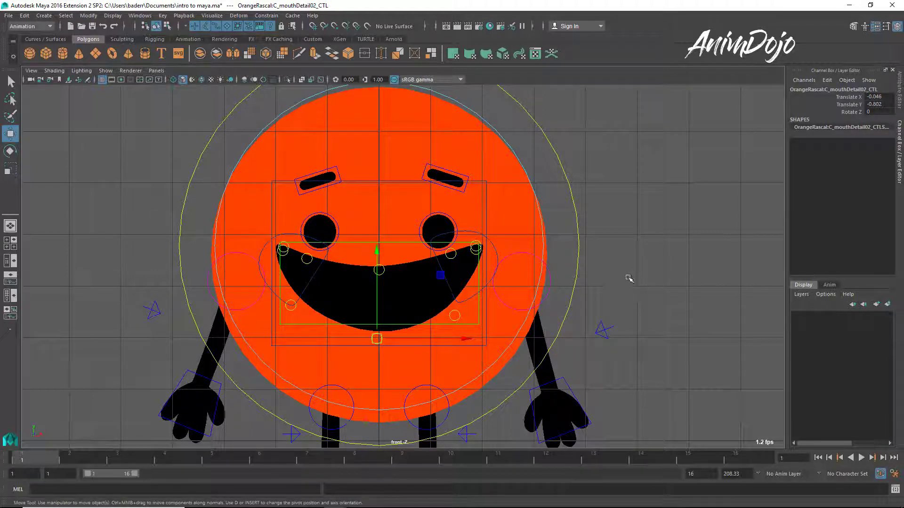
{"action": "mouse_move", "coordinate": [626, 278]}
{"action": "middle_mouse_down"}
{"action": "mouse_move", "coordinate": [637, 262]}
{"action": "mouse_move", "coordinate": [618, 276]}
{"action": "middle_mouse_up"}
{"action": "key", "text": "e"}
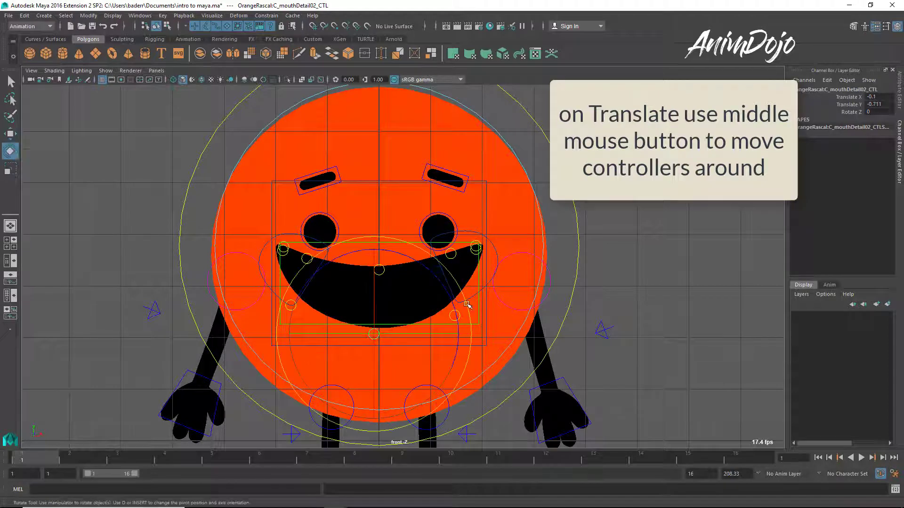
{"action": "mouse_move", "coordinate": [432, 292]}
{"action": "middle_mouse_down"}
{"action": "mouse_move", "coordinate": [430, 317]}
{"action": "mouse_move", "coordinate": [428, 295]}
{"action": "mouse_move", "coordinate": [427, 304]}
{"action": "middle_mouse_up"}
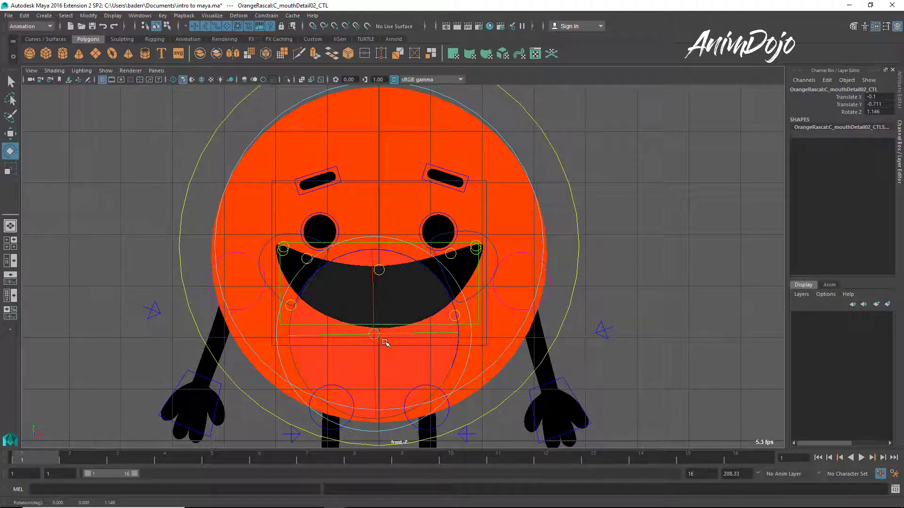
{"action": "key", "text": "ctrl+z"}
Even out the lower lip: centre to about X -0.109, Y -0.729, right detail to X 0.245, Y -0.439, left detail to X -0.422, Y -0.691.
{"action": "key", "text": "w"}
{"action": "middle_click_drag", "start_coordinate": [395, 312], "coordinate": [394, 313]}
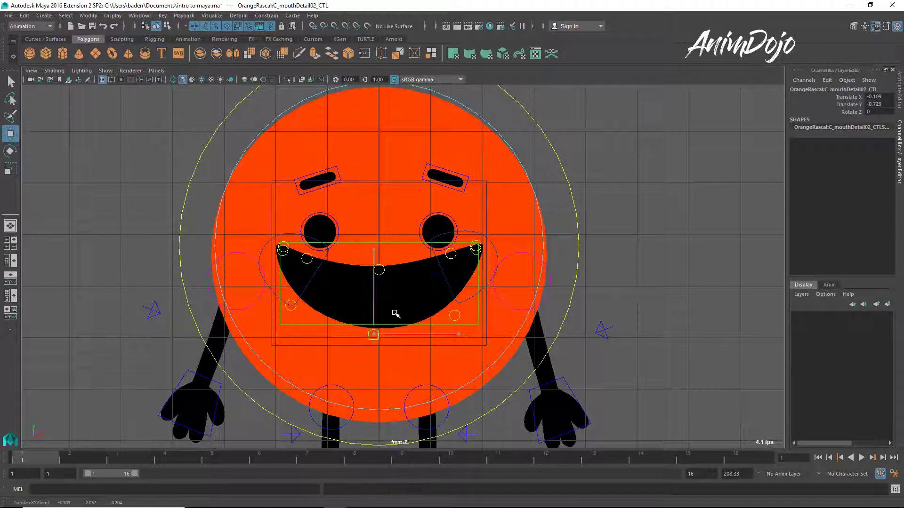
{"action": "left_click", "coordinate": [295, 309]}
{"action": "middle_click_drag", "start_coordinate": [441, 291], "coordinate": [446, 297]}
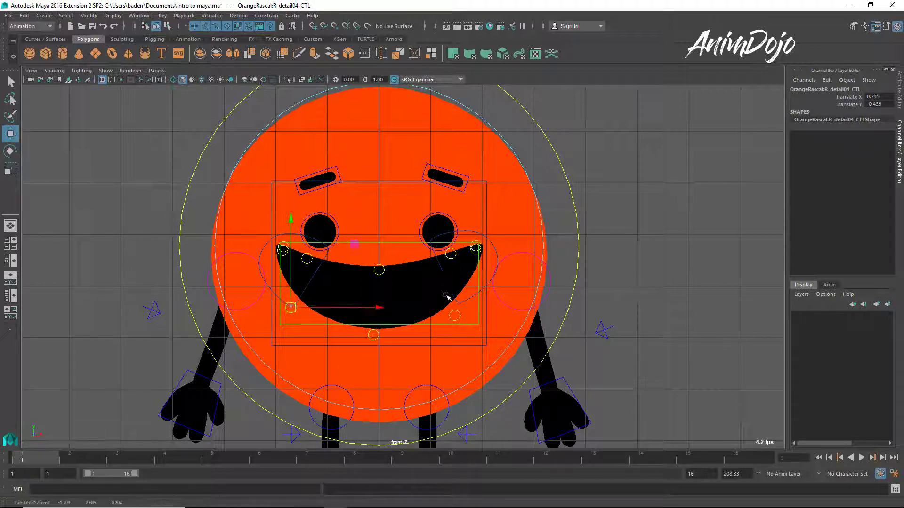
{"action": "key", "text": "q"}
{"action": "left_click", "coordinate": [452, 316]}
{"action": "key", "text": "w"}
{"action": "middle_click_drag", "start_coordinate": [438, 329], "coordinate": [438, 334]}
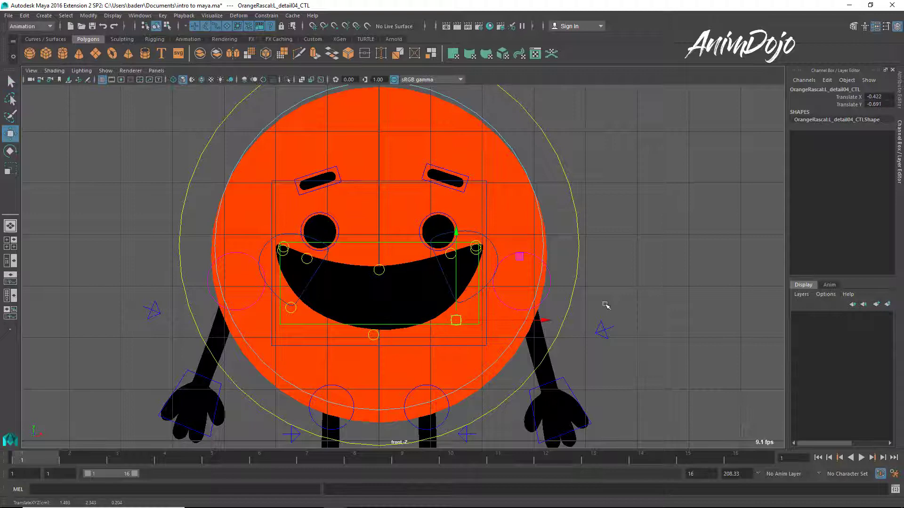
Select all of the character's rig controls and key the smiling pose at frames 1 and 10.
{"action": "scroll", "coordinate": [601, 307], "scroll_direction": "down", "scroll_amount": 5}
{"action": "middle_click_drag", "start_coordinate": [511, 320], "coordinate": [514, 336], "text": "alt"}
{"action": "right_click_drag", "start_coordinate": [500, 343], "coordinate": [588, 333], "text": "alt"}
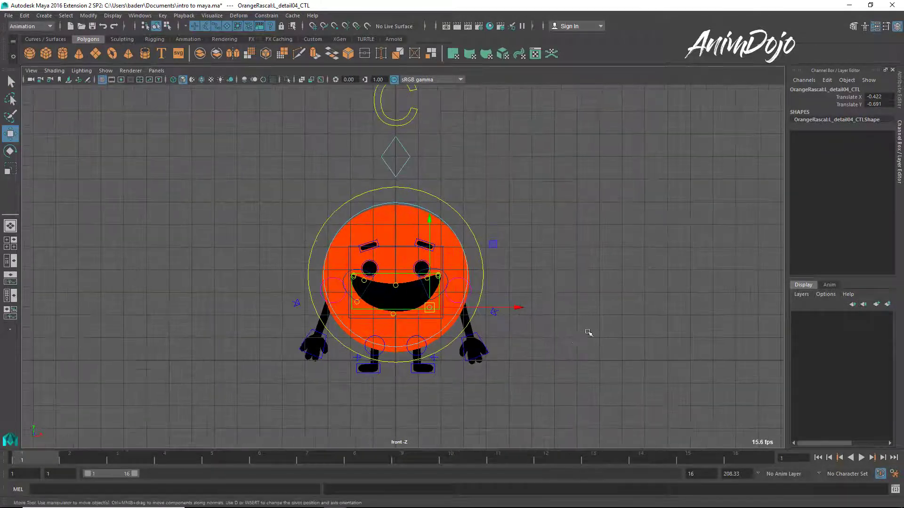
{"action": "middle_click_drag", "start_coordinate": [588, 333], "coordinate": [583, 339], "text": "alt"}
{"action": "right_click_drag", "start_coordinate": [484, 283], "coordinate": [533, 281]}
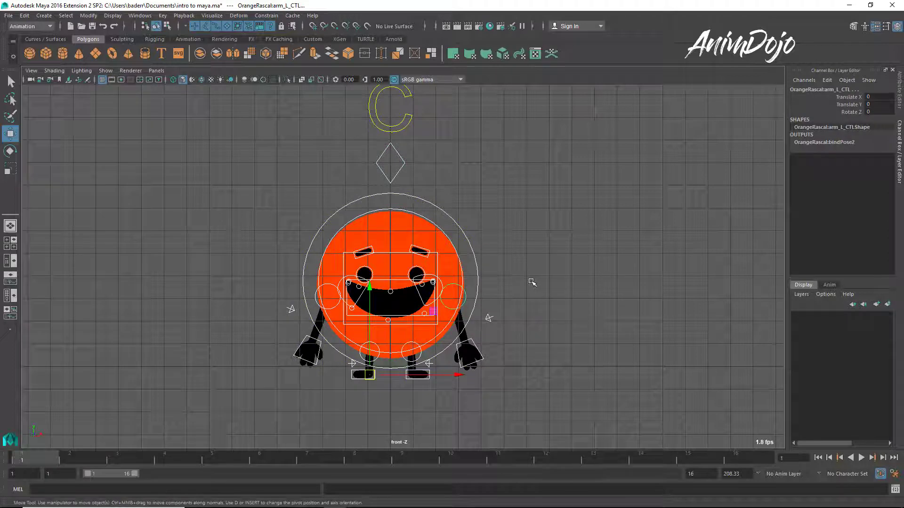
{"action": "key", "text": "s"}
{"action": "left_click_drag", "start_coordinate": [69, 457], "coordinate": [464, 455]}
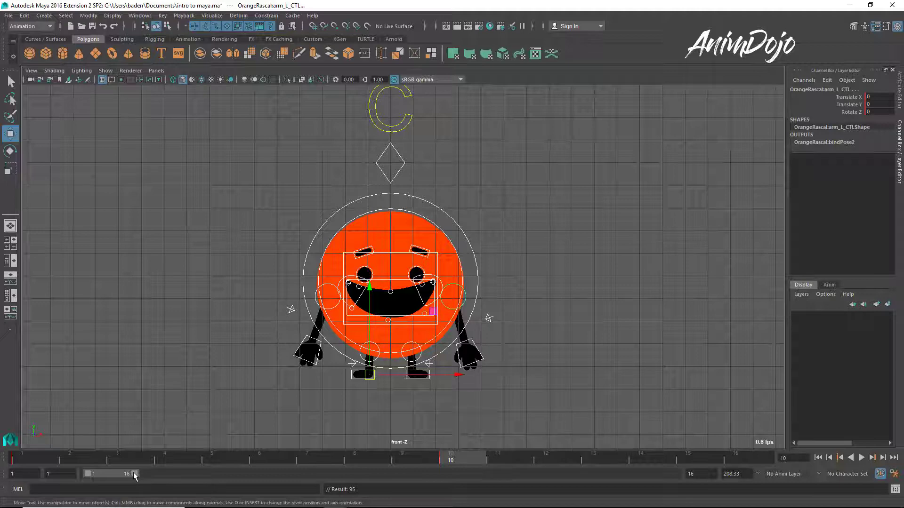
Extend the playback range to frame 29 and set the current time to frame 14.
{"action": "left_click_drag", "start_coordinate": [134, 473], "coordinate": [170, 473]}
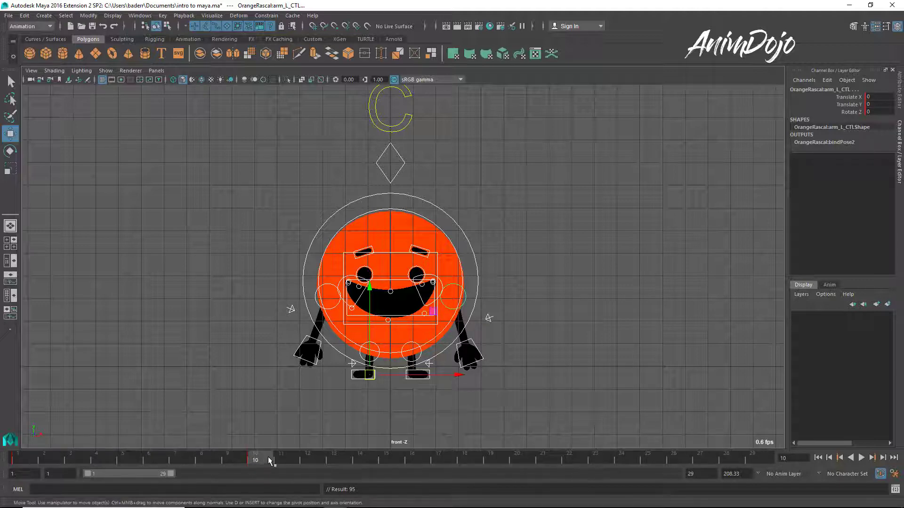
{"action": "key", "text": "alt+v"}
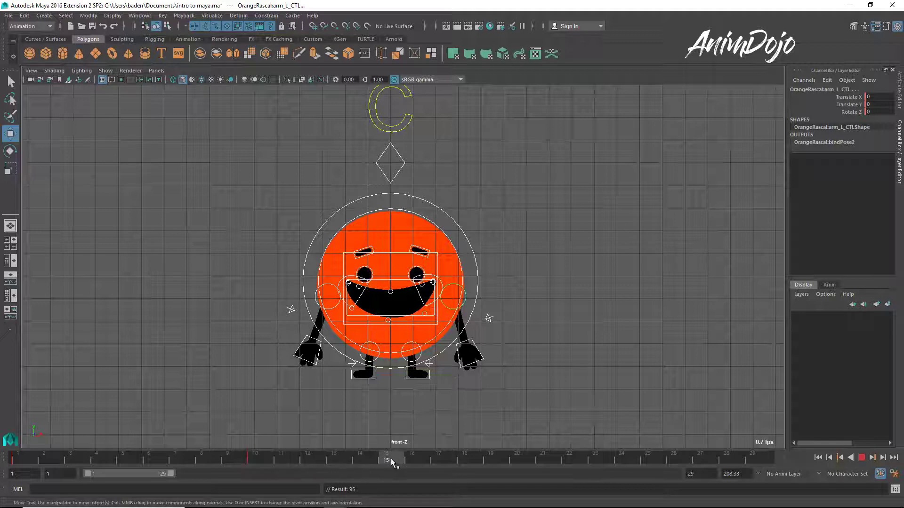
{"action": "left_click_drag", "start_coordinate": [382, 459], "coordinate": [271, 460]}
{"action": "left_click_drag", "start_coordinate": [361, 459], "coordinate": [365, 458]}
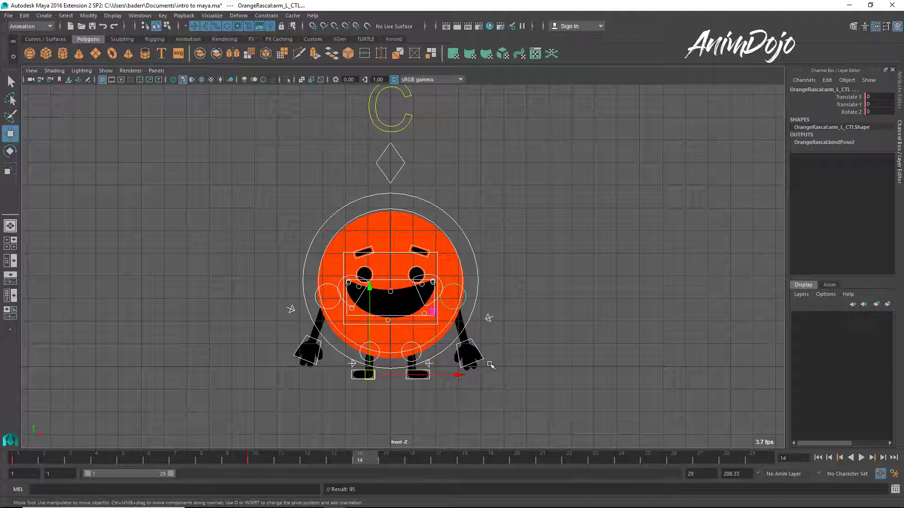
{"action": "left_click_drag", "start_coordinate": [259, 461], "coordinate": [360, 459]}
Tilt the character's body slightly at frame 14 and shift it up and toward its lowered hand.
{"action": "left_click", "coordinate": [449, 321]}
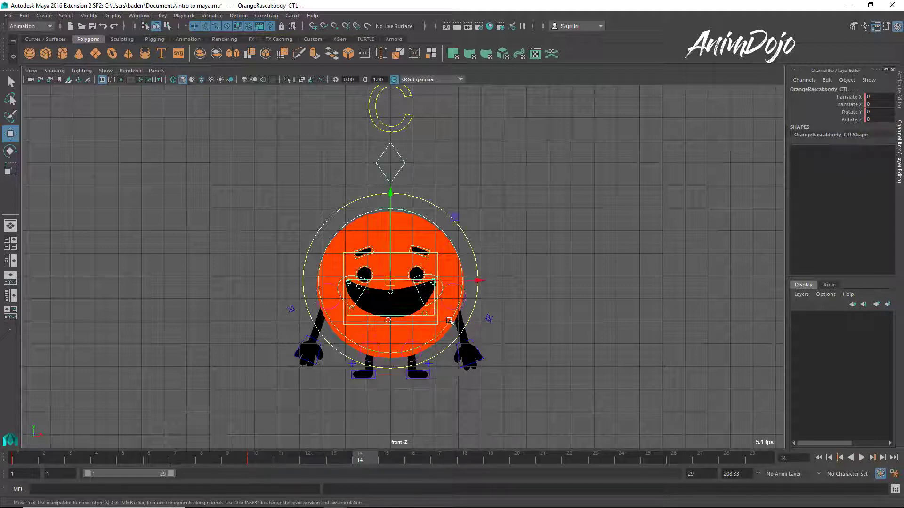
{"action": "key", "text": "e"}
{"action": "left_click_drag", "start_coordinate": [442, 240], "coordinate": [442, 236]}
{"action": "key", "text": "w"}
{"action": "middle_click_drag", "start_coordinate": [444, 237], "coordinate": [437, 231]}
{"action": "key", "text": "q"}
Raise the left hand control above shoulder height and rotate the hand to point upward.
{"action": "left_click", "coordinate": [477, 348]}
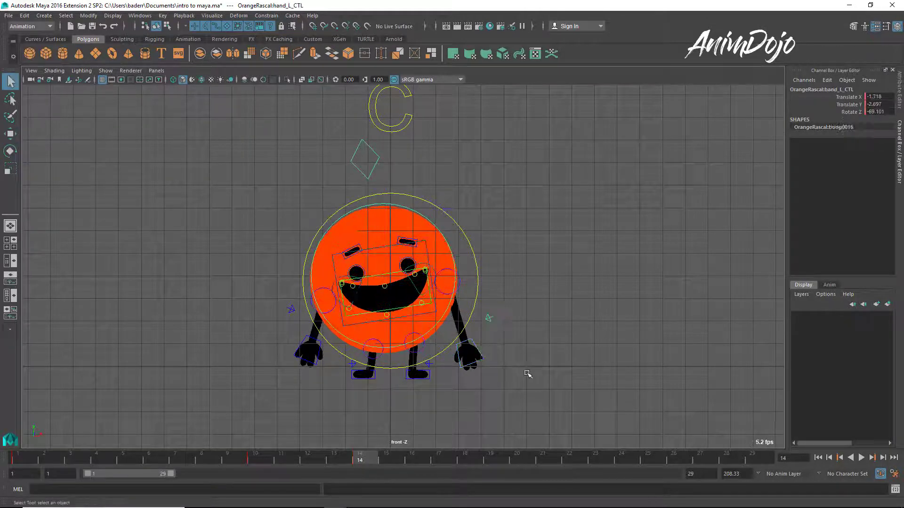
{"action": "key", "text": "w"}
{"action": "middle_click_drag", "start_coordinate": [564, 395], "coordinate": [575, 277]}
{"action": "key", "text": "e"}
{"action": "left_click_drag", "start_coordinate": [535, 282], "coordinate": [464, 203]}
{"action": "key", "text": "q"}
Reposition the raised left hand to about X -1.3, Y 4.019 and fine-tune its rotation.
{"action": "left_click", "coordinate": [437, 230]}
{"action": "key", "text": "w"}
{"action": "middle_click_drag", "start_coordinate": [527, 300], "coordinate": [589, 326]}
{"action": "key", "text": "q"}
{"action": "left_click", "coordinate": [479, 228]}
{"action": "key", "text": "e"}
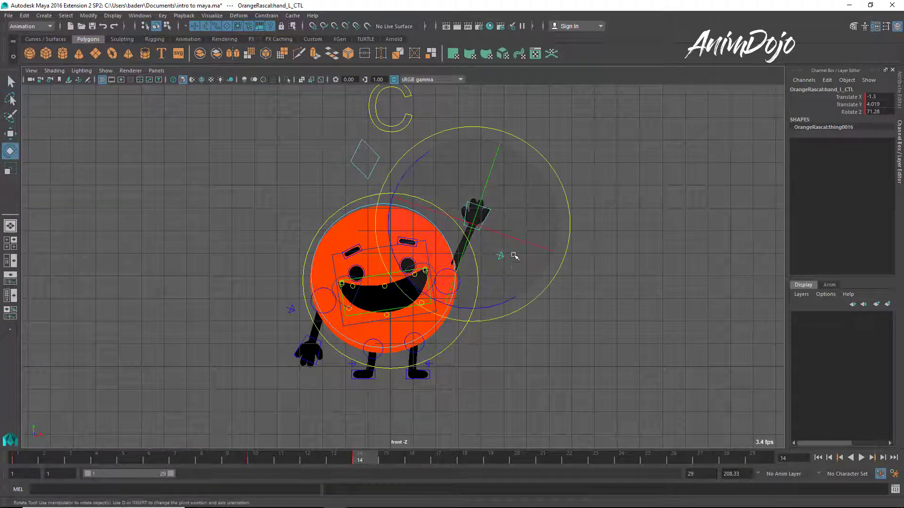
{"action": "middle_click_drag", "start_coordinate": [515, 256], "coordinate": [507, 288]}
{"action": "key", "text": "q"}
Swing the right hand outward to about X -0.744, Y -2.112 with Rotate Z about -39.046.
{"action": "left_click", "coordinate": [306, 336]}
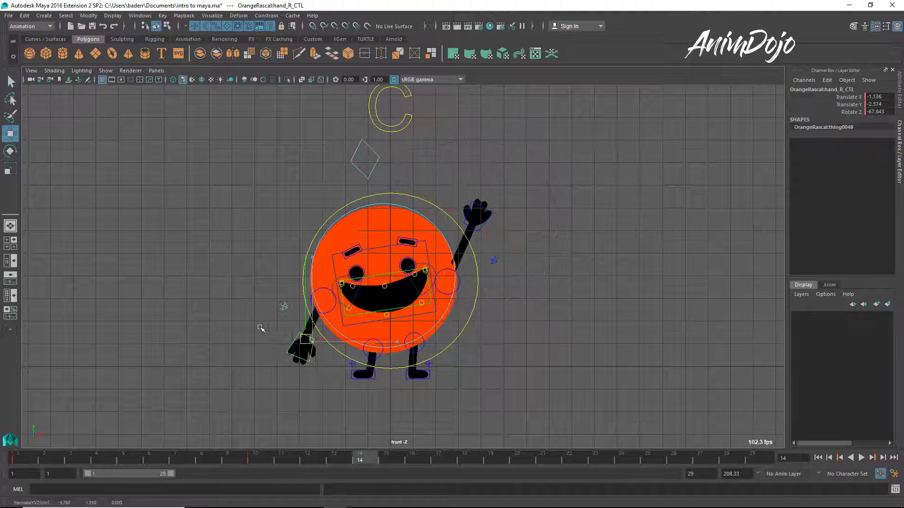
{"action": "key", "text": "e"}
{"action": "left_click_drag", "start_coordinate": [377, 339], "coordinate": [370, 368]}
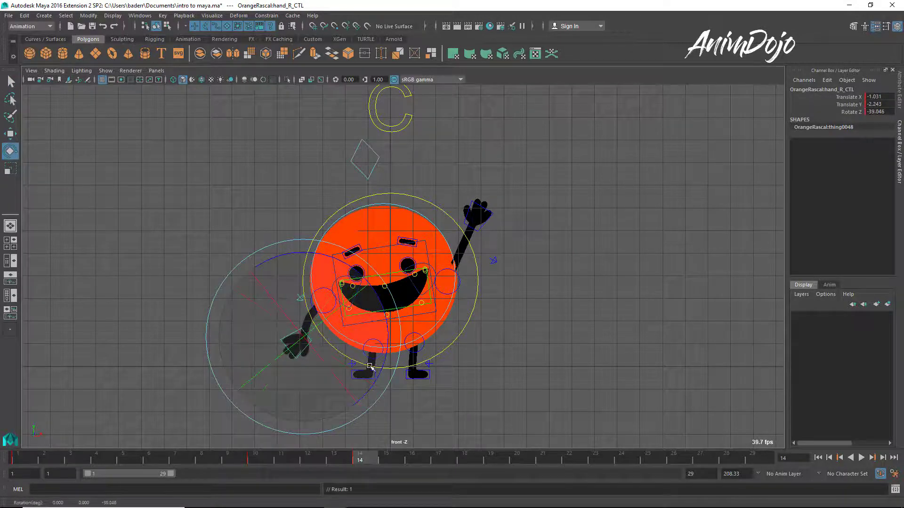
{"action": "key", "text": "w"}
{"action": "middle_click_drag", "start_coordinate": [383, 362], "coordinate": [377, 358]}
{"action": "key", "text": "q"}
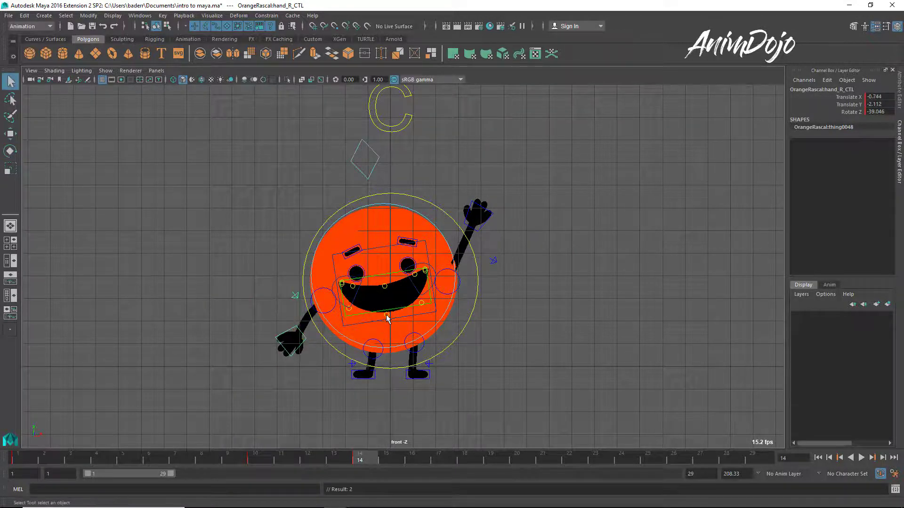
Open the mouth wider: lower the lower lip centre to about X -0.196, Y -1.157 and pull both side details outward and down.
{"action": "left_click", "coordinate": [387, 314]}
{"action": "key", "text": "w"}
{"action": "middle_click_drag", "start_coordinate": [386, 325], "coordinate": [386, 335]}
{"action": "key", "text": "q"}
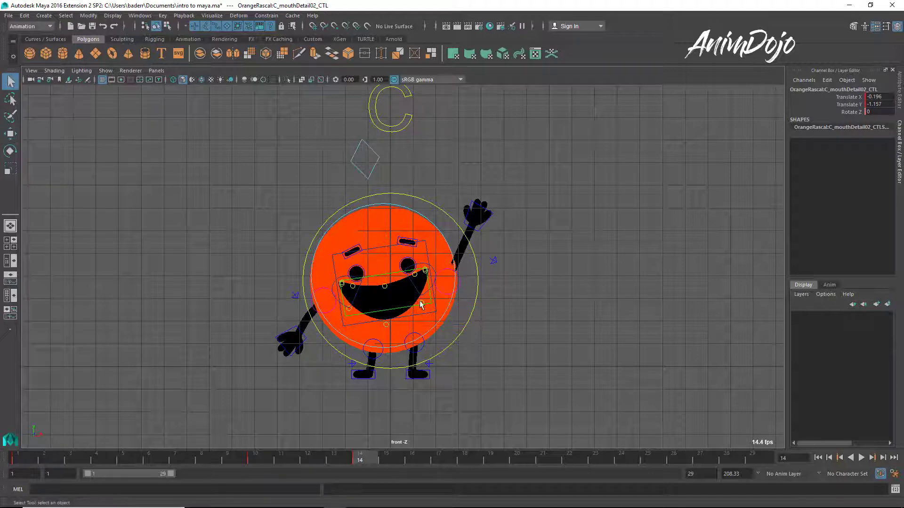
{"action": "left_click", "coordinate": [421, 305]}
{"action": "key", "text": "w"}
{"action": "middle_click_drag", "start_coordinate": [421, 306], "coordinate": [423, 313]}
{"action": "key", "text": "q"}
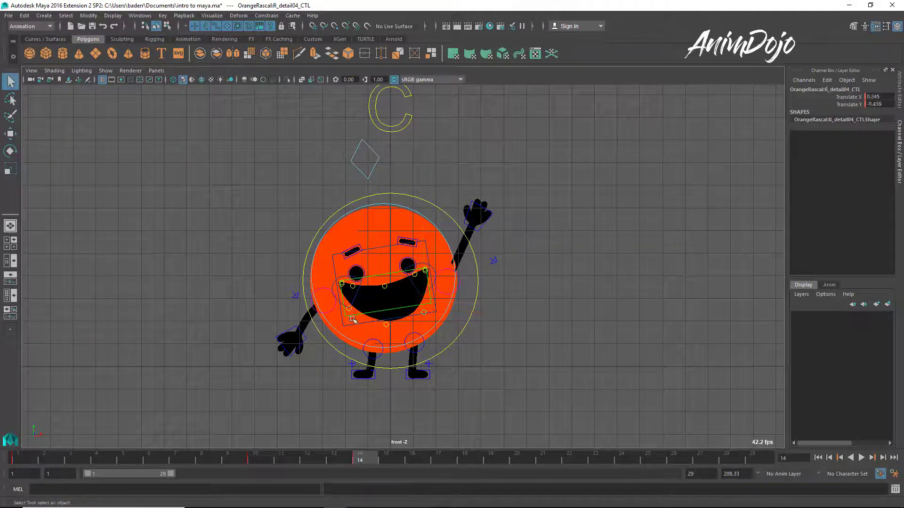
{"action": "key", "text": "w"}
{"action": "middle_click_drag", "start_coordinate": [352, 319], "coordinate": [350, 320]}
{"action": "key", "text": "q"}
Raise both eyebrows slightly above the eyes.
{"action": "left_click", "coordinate": [405, 240]}
{"action": "key", "text": "w"}
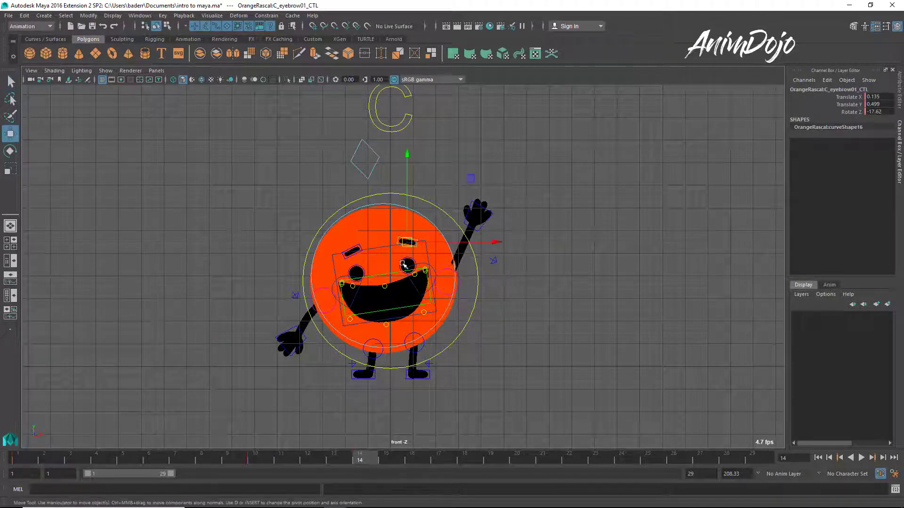
{"action": "middle_click_drag", "start_coordinate": [405, 263], "coordinate": [367, 267]}
{"action": "key", "text": "q"}
{"action": "left_click", "coordinate": [359, 250]}
{"action": "key", "text": "w"}
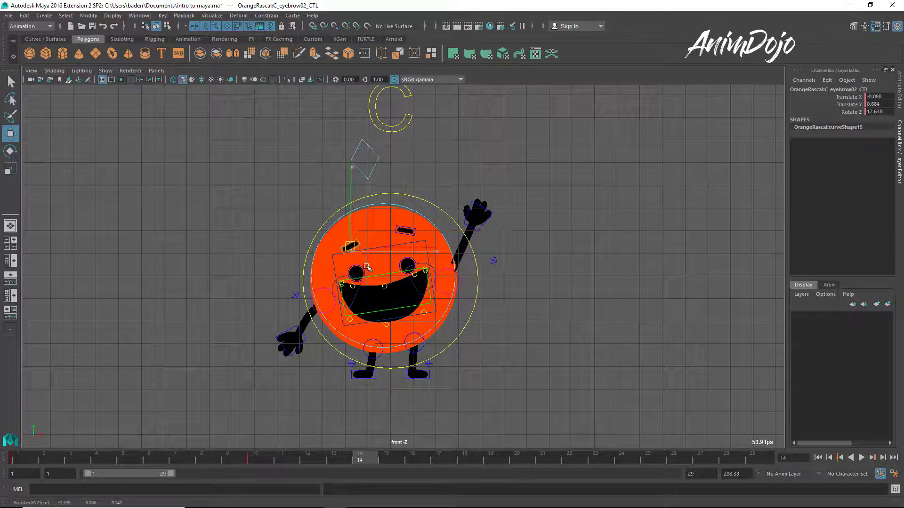
{"action": "key", "text": "q"}
Set the left eye's Close to 1 and its Happy Sleep to 0.5.
{"action": "left_click", "coordinate": [377, 270]}
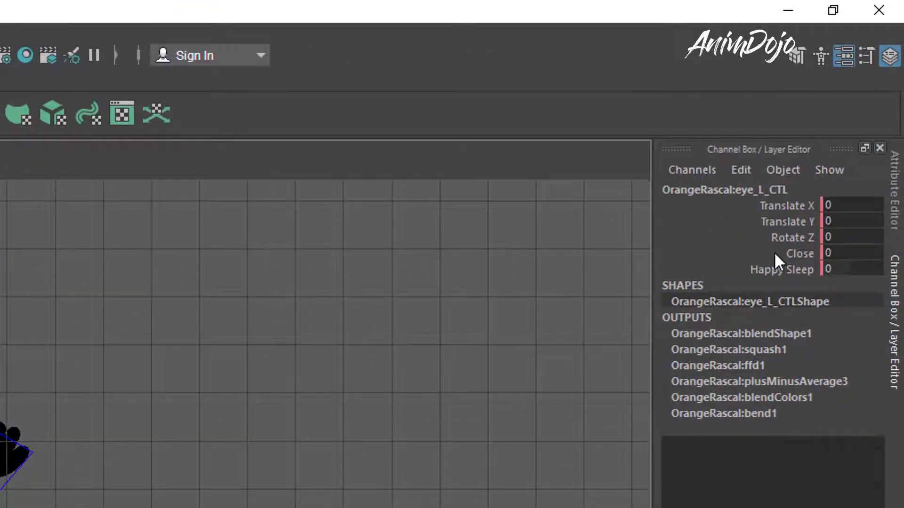
{"action": "left_click", "coordinate": [774, 253]}
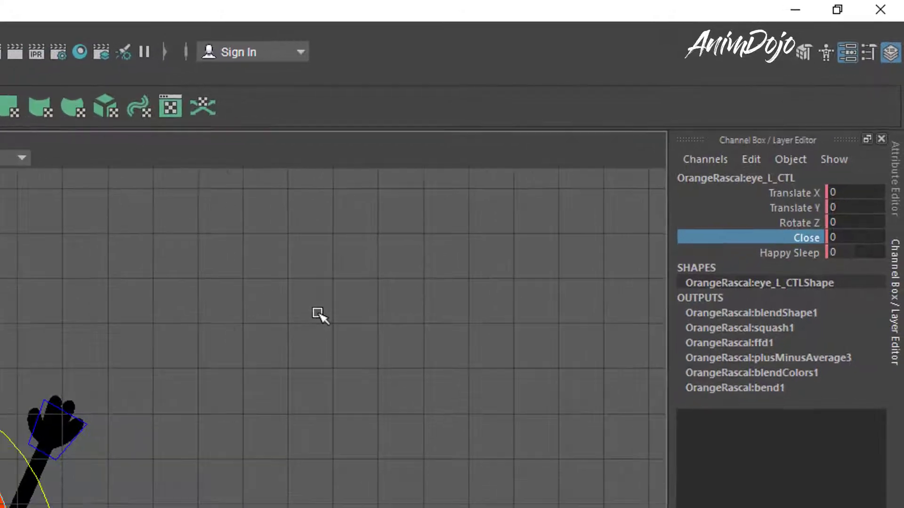
{"action": "mouse_move", "coordinate": [319, 315]}
{"action": "middle_mouse_down"}
{"action": "mouse_move", "coordinate": [351, 313]}
{"action": "mouse_move", "coordinate": [335, 315]}
{"action": "middle_mouse_up"}
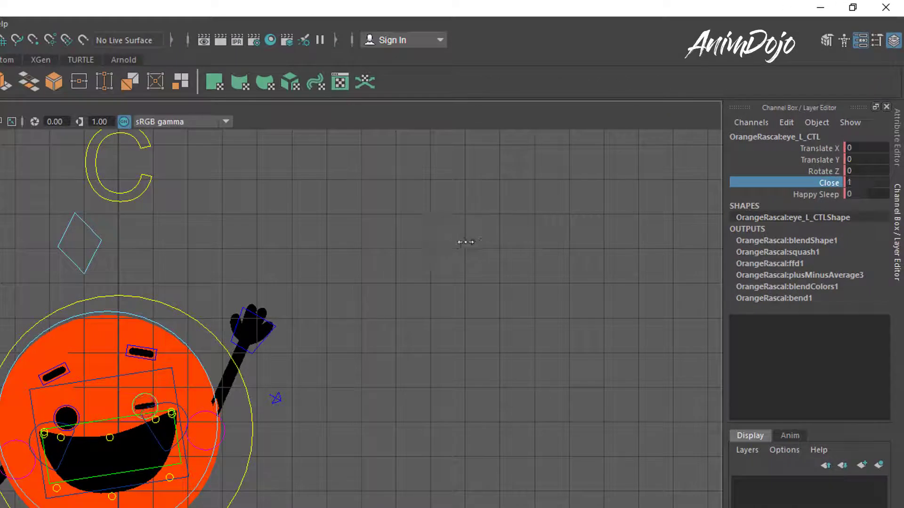
{"action": "mouse_move", "coordinate": [466, 242]}
{"action": "middle_mouse_down"}
{"action": "mouse_move", "coordinate": [488, 242]}
{"action": "mouse_move", "coordinate": [405, 258]}
{"action": "mouse_move", "coordinate": [469, 259]}
{"action": "middle_mouse_up"}
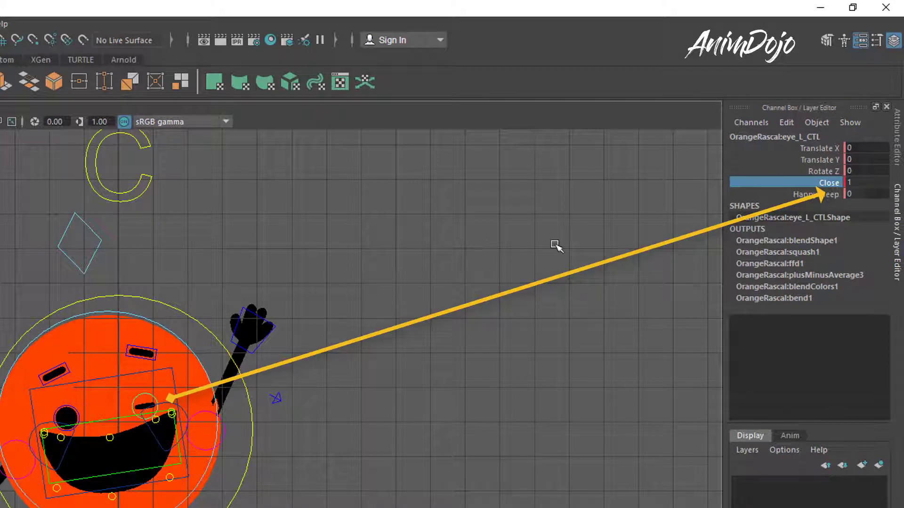
{"action": "left_click", "coordinate": [819, 195]}
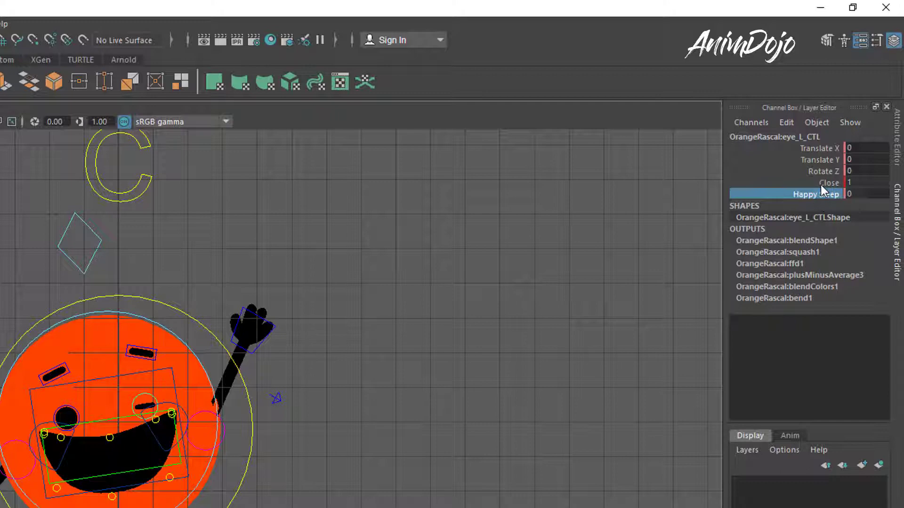
{"action": "middle_click_drag", "start_coordinate": [600, 238], "coordinate": [643, 245]}
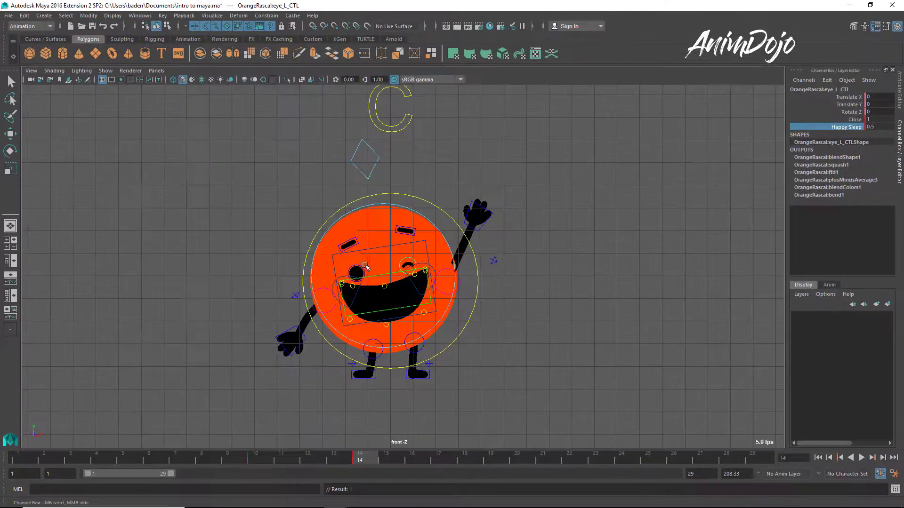
Set the right eye's Close to 1 and its Happy Sleep to 0.5.
{"action": "key", "text": "q"}
{"action": "left_click", "coordinate": [363, 267]}
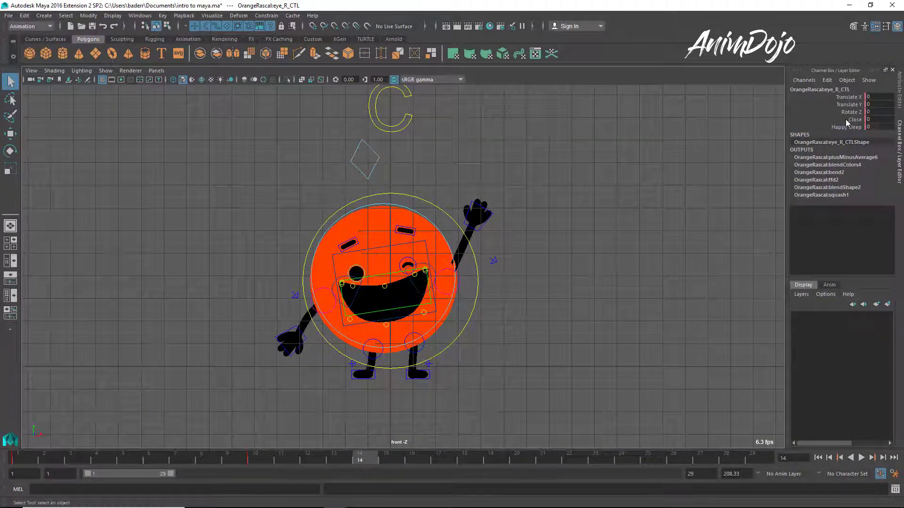
{"action": "left_click_drag", "start_coordinate": [845, 120], "coordinate": [843, 126]}
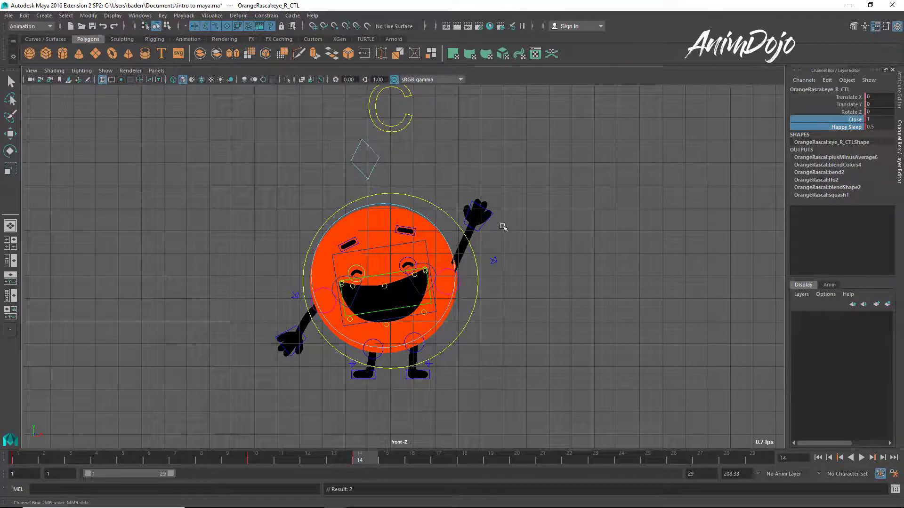
Adjust the raised left hand to about X -1.588, Y 4.098 with Rotate Z about 60.004.
{"action": "left_click", "coordinate": [485, 227]}
{"action": "key", "text": "q"}
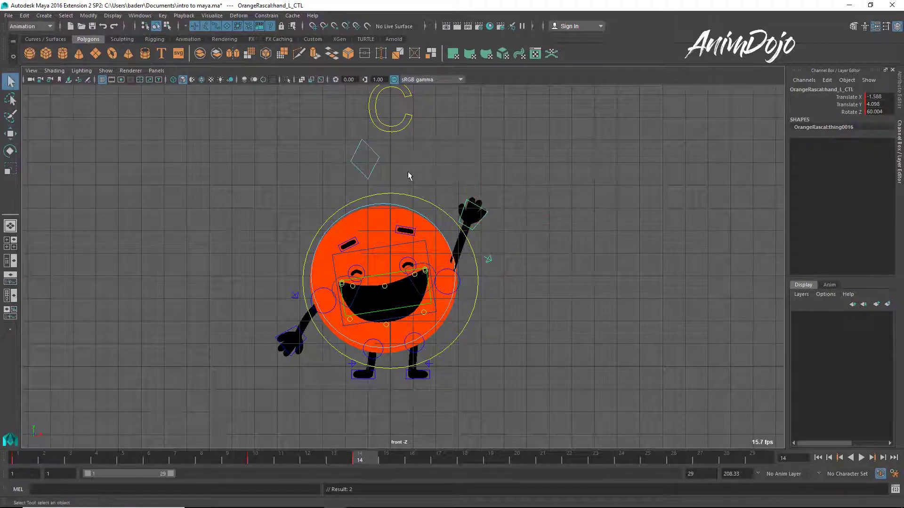
Stretch the body slightly with the squash control at about Translate Y 0.129, and key all rig controls at frame 14.
{"action": "left_click", "coordinate": [370, 174]}
{"action": "key", "text": "w"}
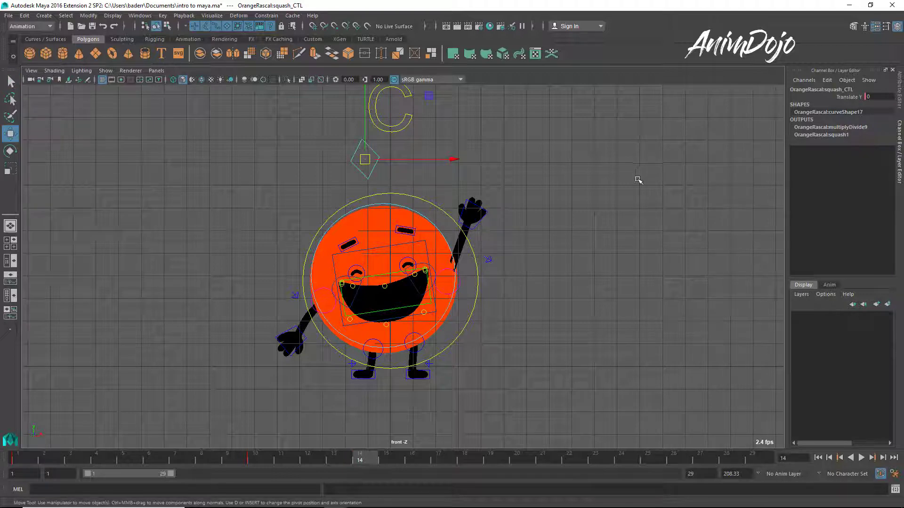
{"action": "mouse_move", "coordinate": [638, 179]}
{"action": "middle_mouse_down"}
{"action": "mouse_move", "coordinate": [631, 176]}
{"action": "mouse_move", "coordinate": [633, 191]}
{"action": "mouse_move", "coordinate": [633, 178]}
{"action": "middle_mouse_up"}
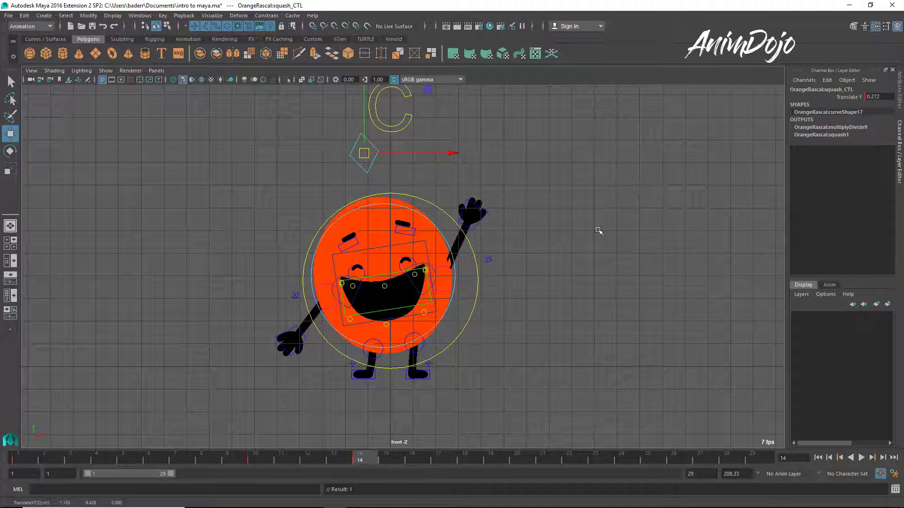
{"action": "middle_click_drag", "start_coordinate": [414, 228], "coordinate": [416, 225]}
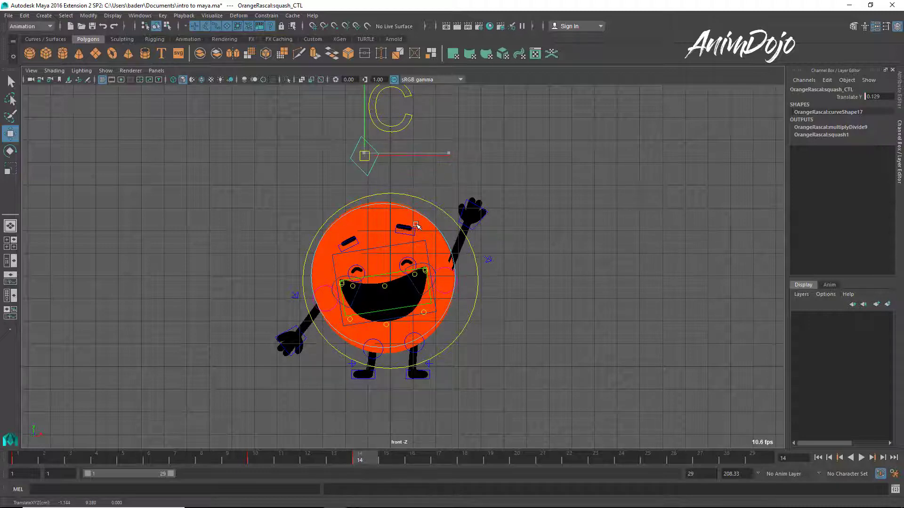
{"action": "right_click_drag", "start_coordinate": [436, 208], "coordinate": [502, 200]}
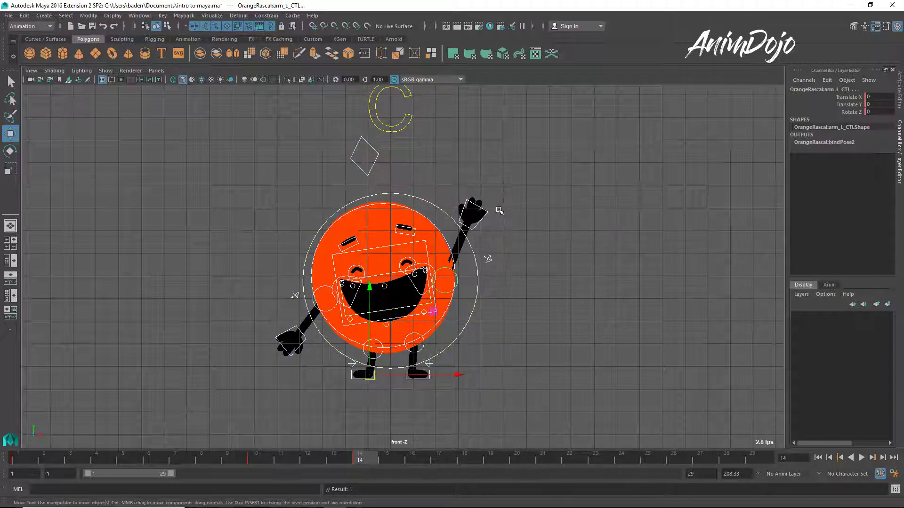
Play the animation from the first frame to check the move into the raised-hand pose.
{"action": "left_click", "coordinate": [818, 457]}
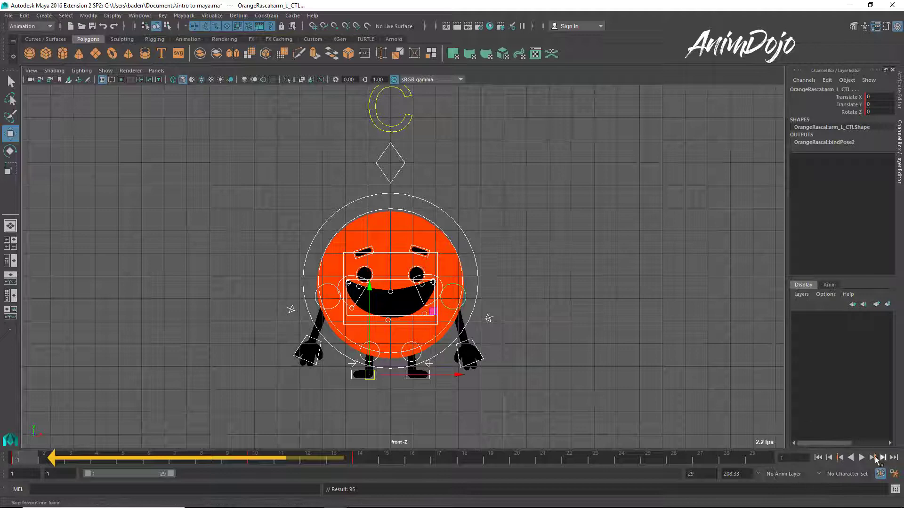
{"action": "left_click", "coordinate": [861, 457]}
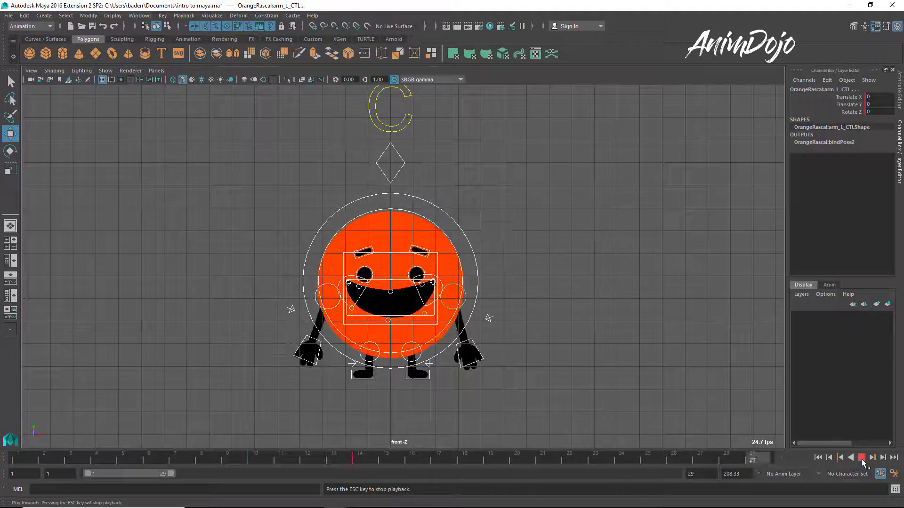
{"action": "left_click", "coordinate": [861, 457]}
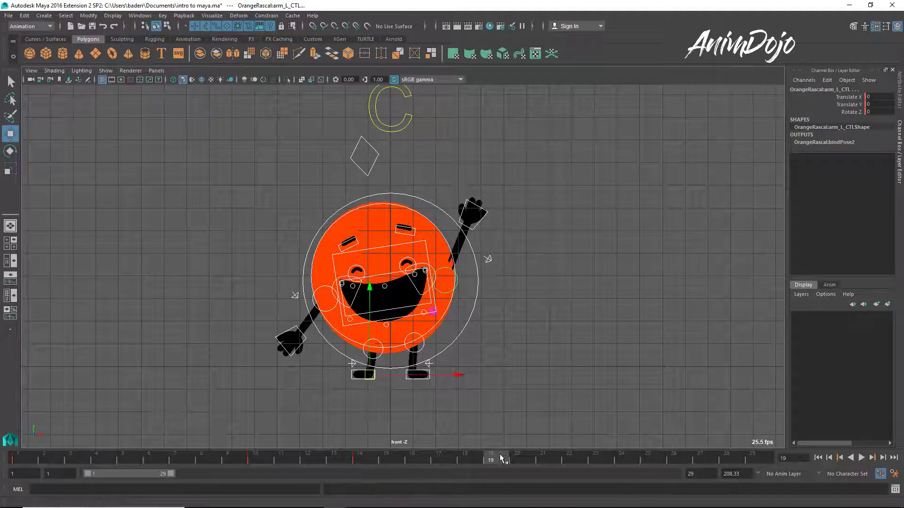
Move to frame 24 and key the same raised-hand pose on all rig controls.
{"action": "left_click_drag", "start_coordinate": [283, 461], "coordinate": [424, 457]}
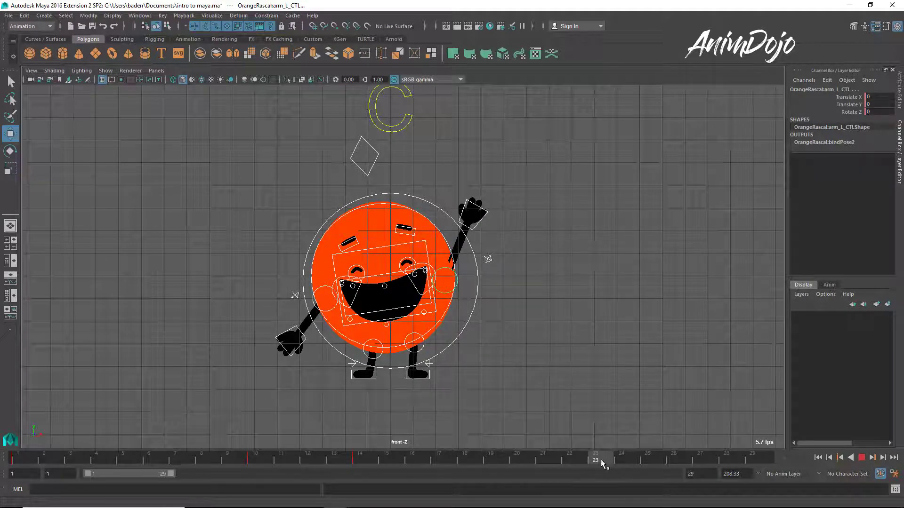
{"action": "left_click_drag", "start_coordinate": [631, 459], "coordinate": [629, 460]}
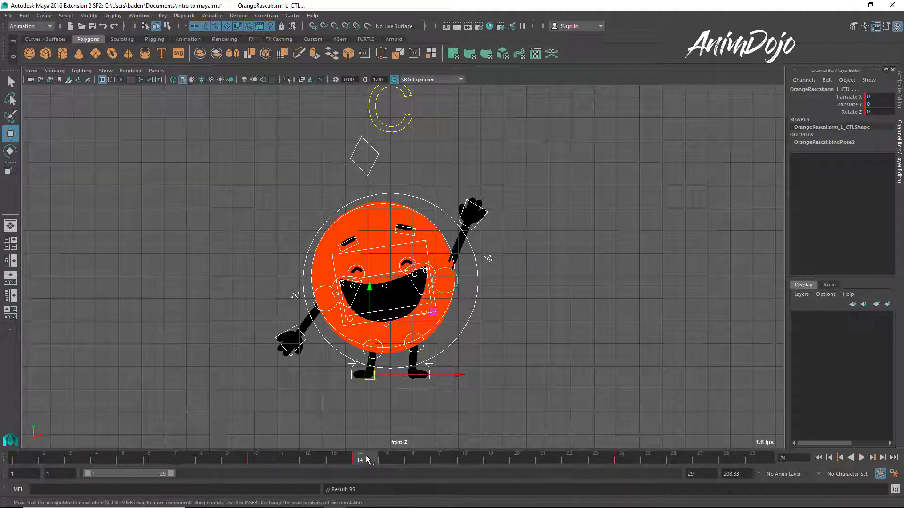
At frame 17, lower the left hand outward and rotate it to about Z 22 for the wave.
{"action": "left_click_drag", "start_coordinate": [367, 459], "coordinate": [403, 459]}
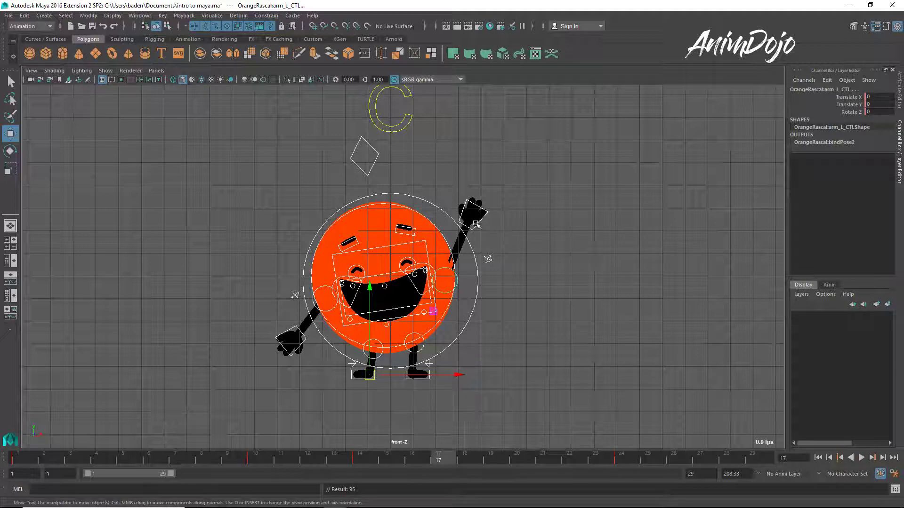
{"action": "left_click", "coordinate": [478, 226]}
{"action": "middle_click_drag", "start_coordinate": [554, 266], "coordinate": [574, 289]}
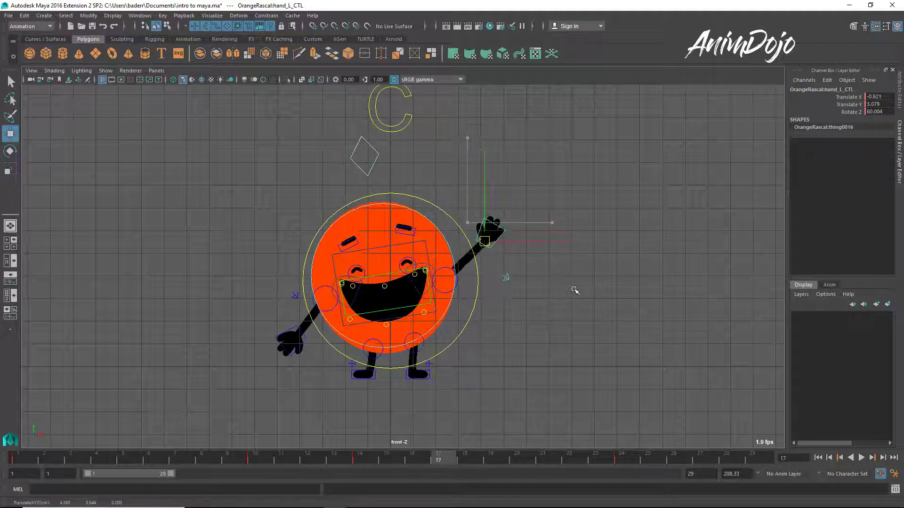
{"action": "key", "text": "e"}
{"action": "left_click_drag", "start_coordinate": [475, 329], "coordinate": [476, 329]}
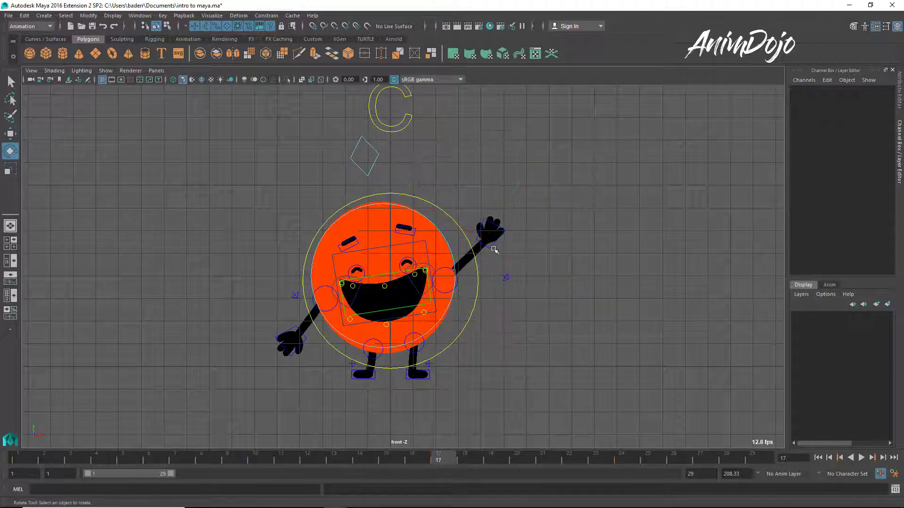
{"action": "left_click", "coordinate": [491, 246]}
{"action": "left_click_drag", "start_coordinate": [490, 286], "coordinate": [454, 298]}
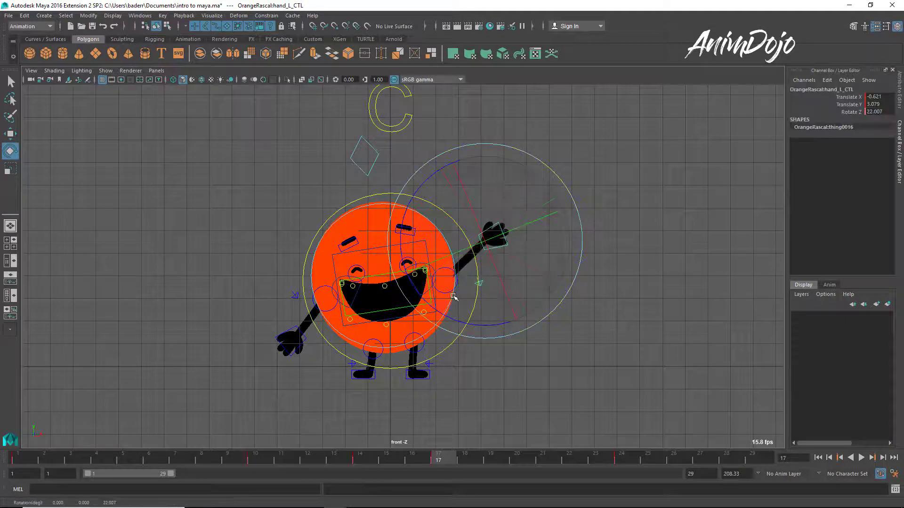
{"action": "key", "text": "w"}
At frame 20, raise the left hand back to about X -1.727, Y 4.059 with Rotate Z about 78.454.
{"action": "left_click", "coordinate": [510, 457]}
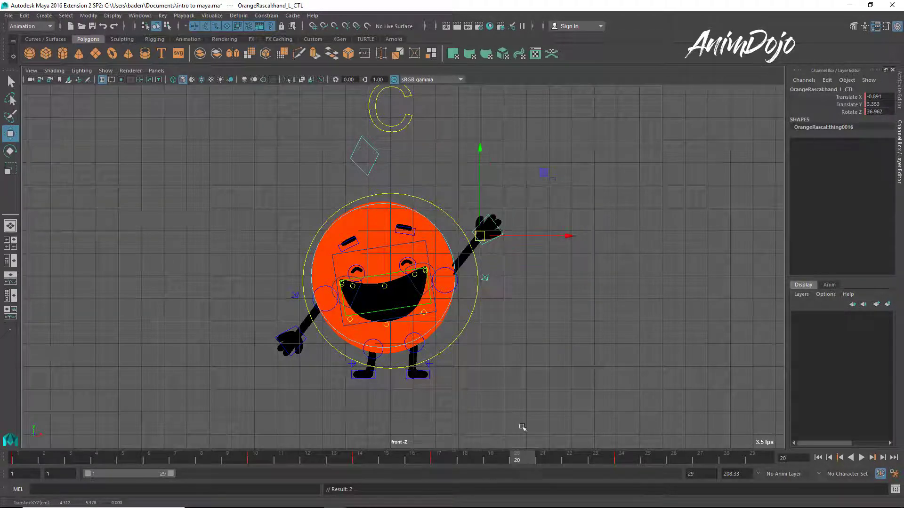
{"action": "key", "text": "e"}
{"action": "left_click_drag", "start_coordinate": [466, 311], "coordinate": [527, 293]}
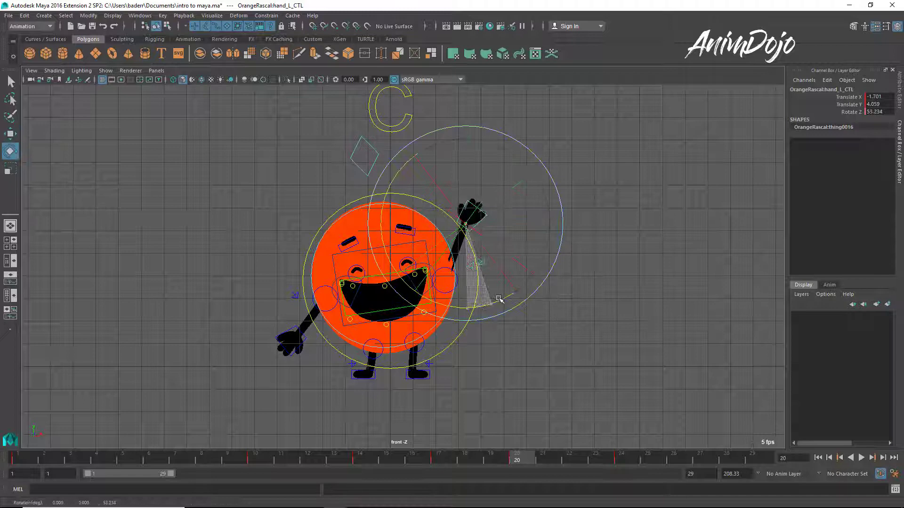
{"action": "key", "text": "w"}
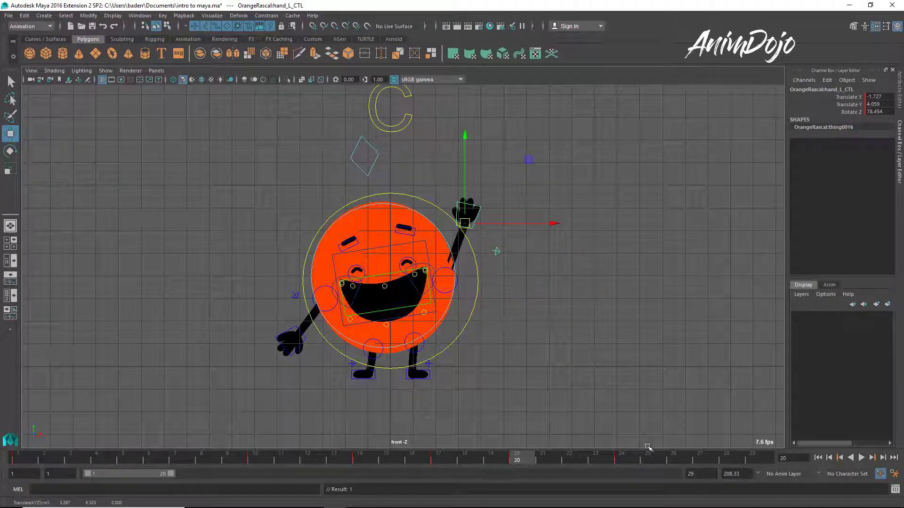
Play the animation from the first frame to check the hand wave.
{"action": "left_click", "coordinate": [818, 457]}
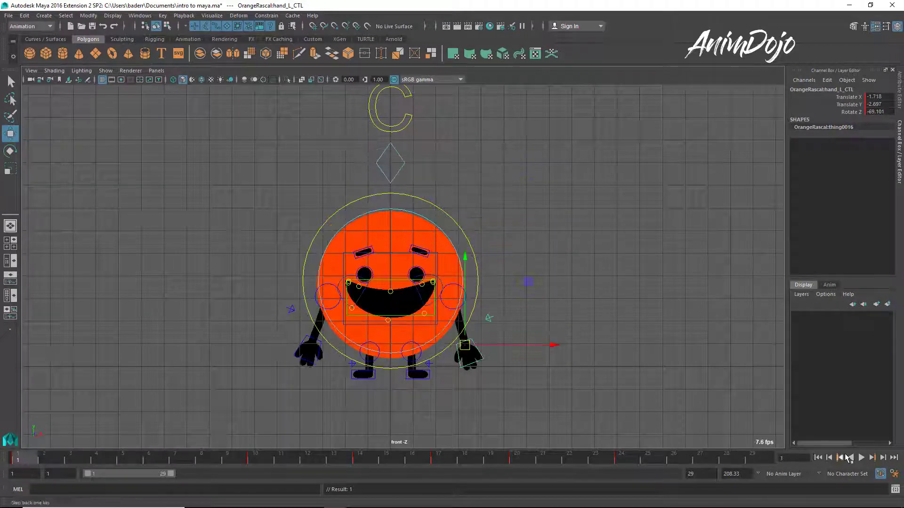
{"action": "left_click", "coordinate": [861, 457]}
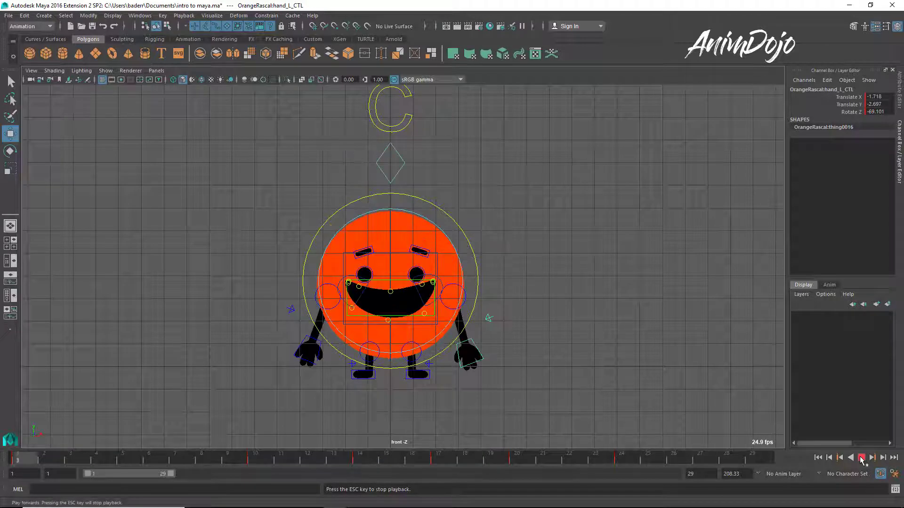
{"action": "left_click", "coordinate": [861, 457]}
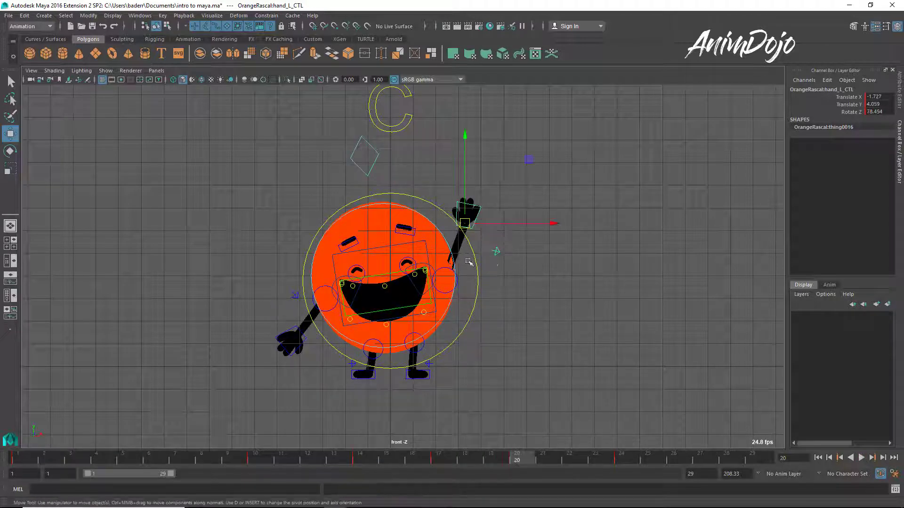
Select the body control, hide the rig controls, and scrub through the animation close up to review the body motion.
{"action": "left_click", "coordinate": [448, 305]}
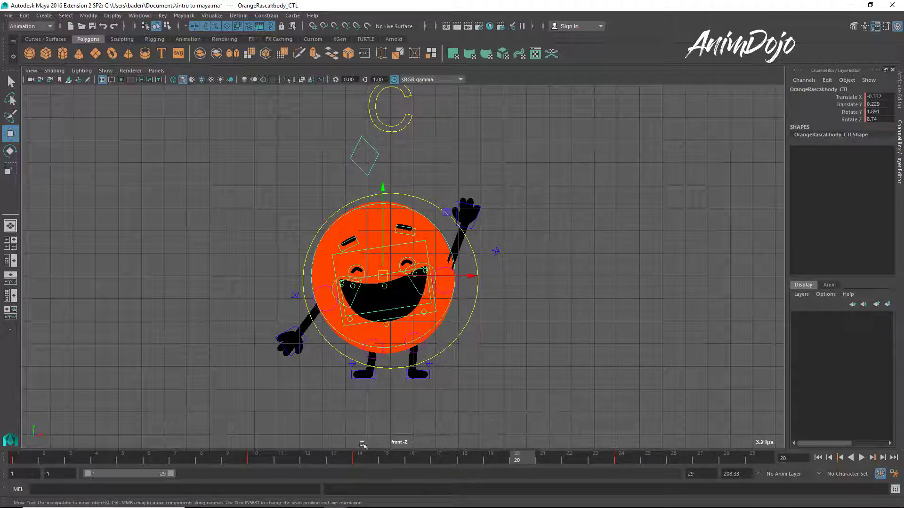
{"action": "left_click_drag", "start_coordinate": [264, 463], "coordinate": [388, 456]}
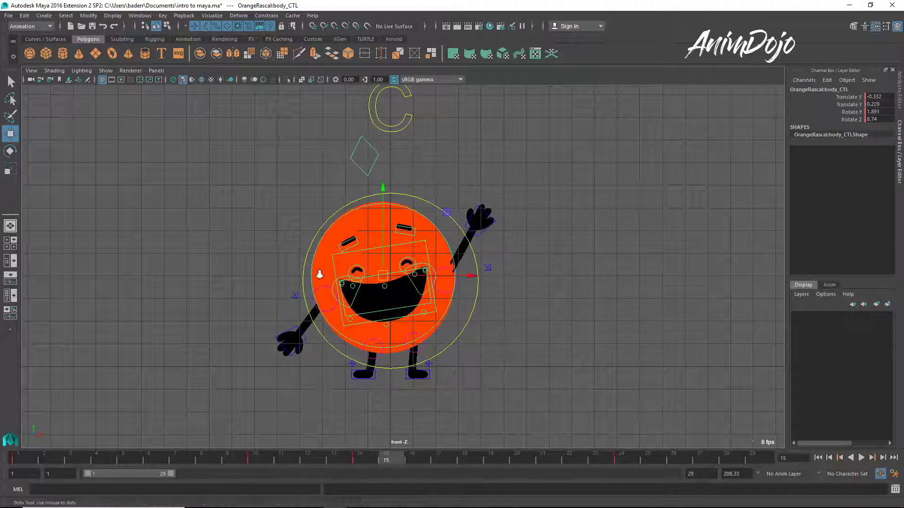
{"action": "right_click_drag", "start_coordinate": [319, 275], "coordinate": [594, 350], "text": "alt"}
{"action": "scroll", "coordinate": [341, 320], "scroll_direction": "up", "scroll_amount": 2}
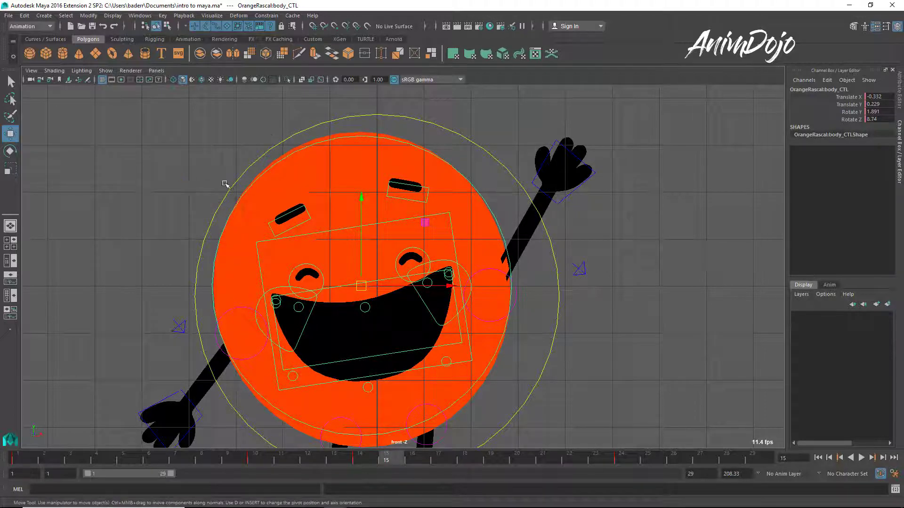
{"action": "right_click_drag", "start_coordinate": [161, 185], "coordinate": [162, 168]}
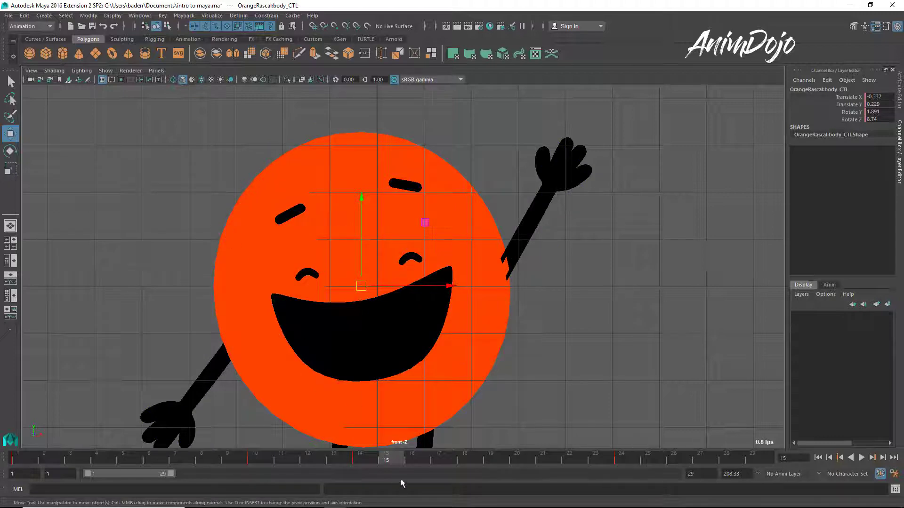
{"action": "left_click_drag", "start_coordinate": [257, 466], "coordinate": [159, 464]}
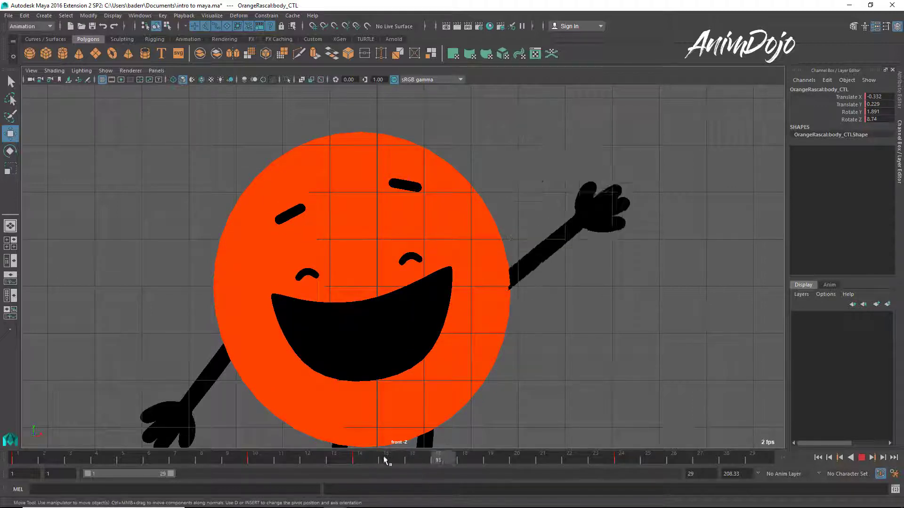
At frame 24, show the rig controls and pose the body at about X -0.412, Y 0.269, Rotate Y 4.148, Rotate Z 10.54.
{"action": "left_click", "coordinate": [623, 454]}
{"action": "right_click_drag", "start_coordinate": [164, 178], "coordinate": [209, 166]}
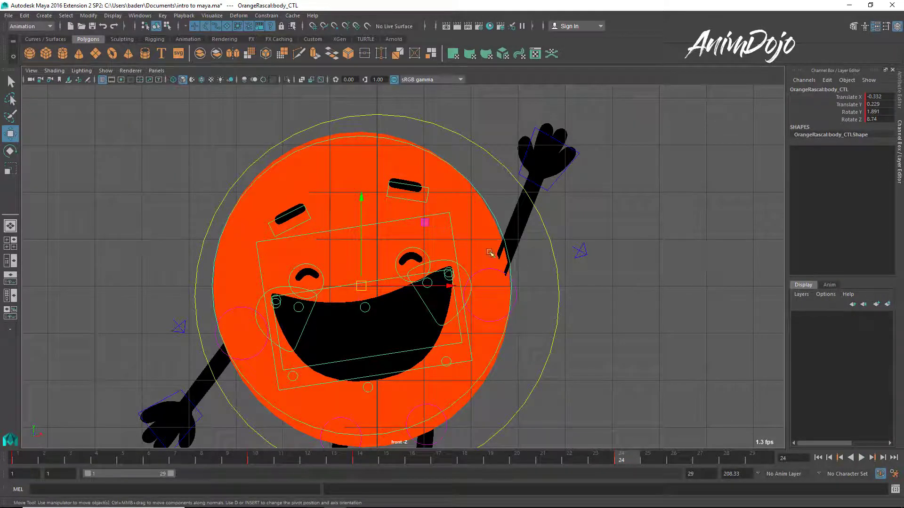
{"action": "middle_click_drag", "start_coordinate": [542, 277], "coordinate": [536, 273]}
{"action": "key", "text": "e"}
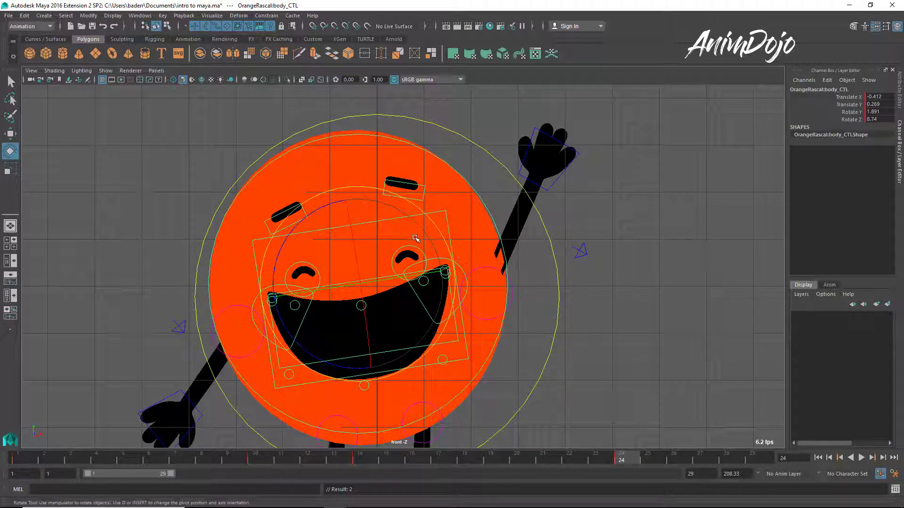
{"action": "middle_click_drag", "start_coordinate": [414, 229], "coordinate": [415, 236]}
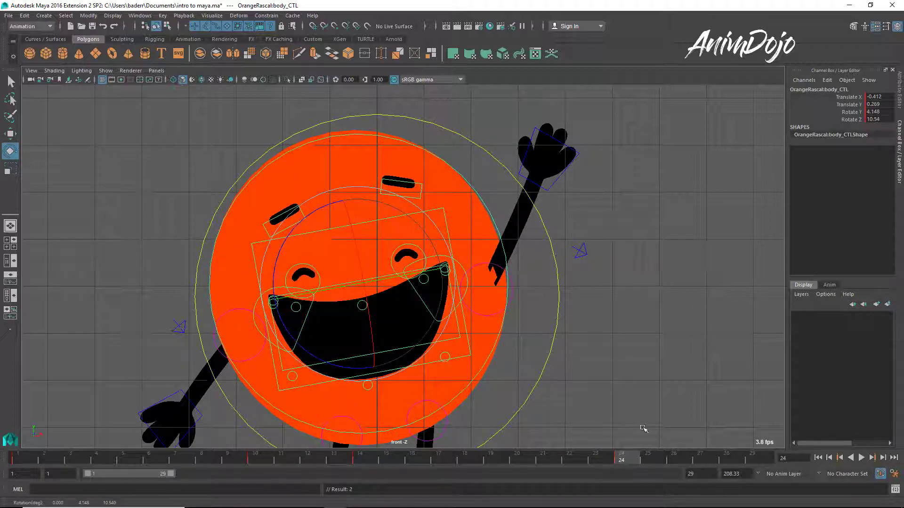
Scrub and play the animation with the full character in view to check the body's added lean.
{"action": "left_click_drag", "start_coordinate": [612, 455], "coordinate": [208, 470]}
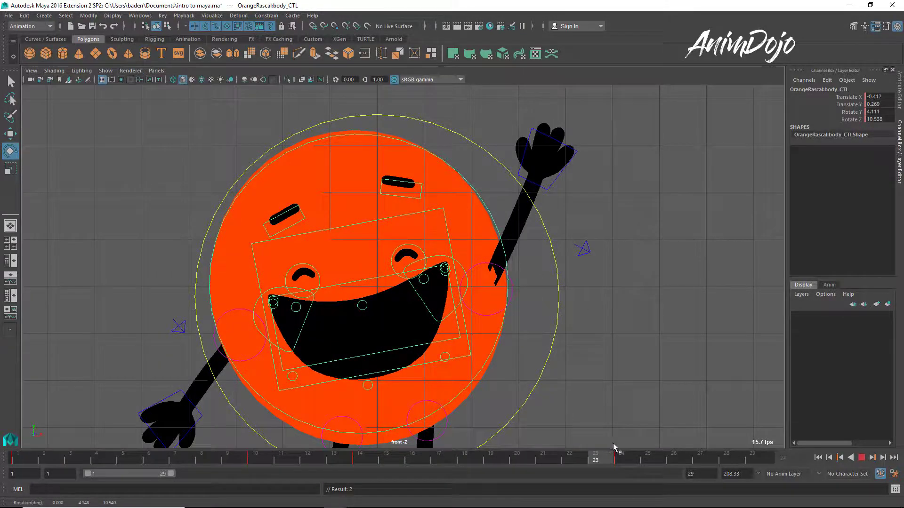
{"action": "left_click", "coordinate": [616, 456]}
{"action": "right_click_drag", "start_coordinate": [609, 416], "coordinate": [434, 423], "text": "alt"}
{"action": "key", "text": "q"}
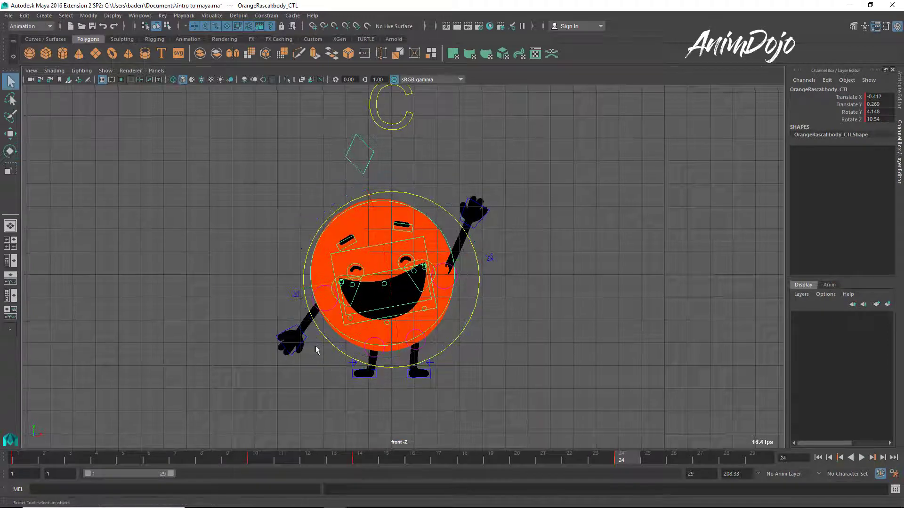
{"action": "right_click_drag", "start_coordinate": [473, 360], "coordinate": [560, 375], "text": "alt"}
{"action": "key", "text": "alt+v"}
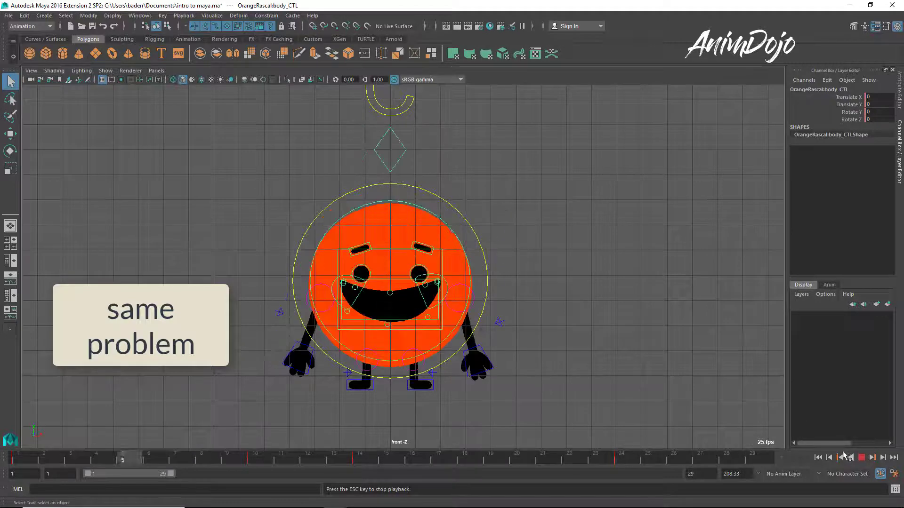
At frame 24, move the right hand to about X -0.626, Y -1.948 and play back the motion.
{"action": "left_click", "coordinate": [632, 457]}
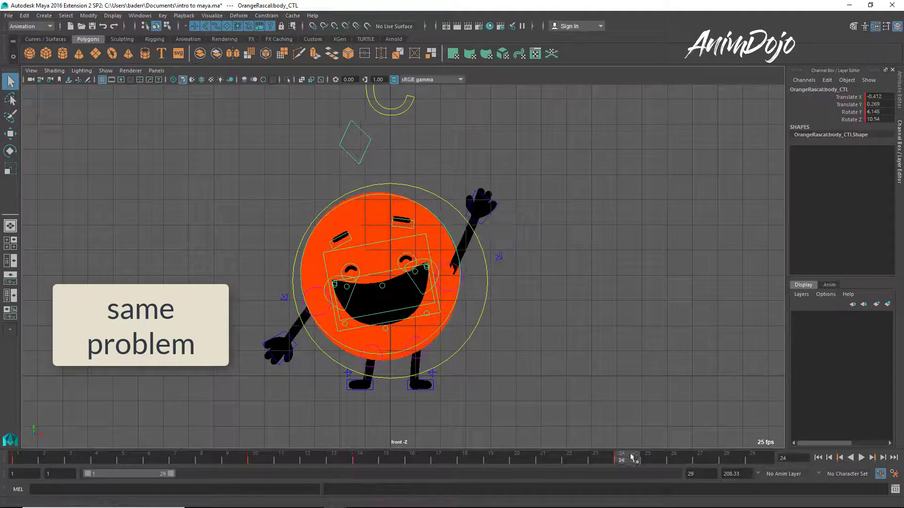
{"action": "left_click", "coordinate": [293, 350]}
{"action": "key", "text": "w"}
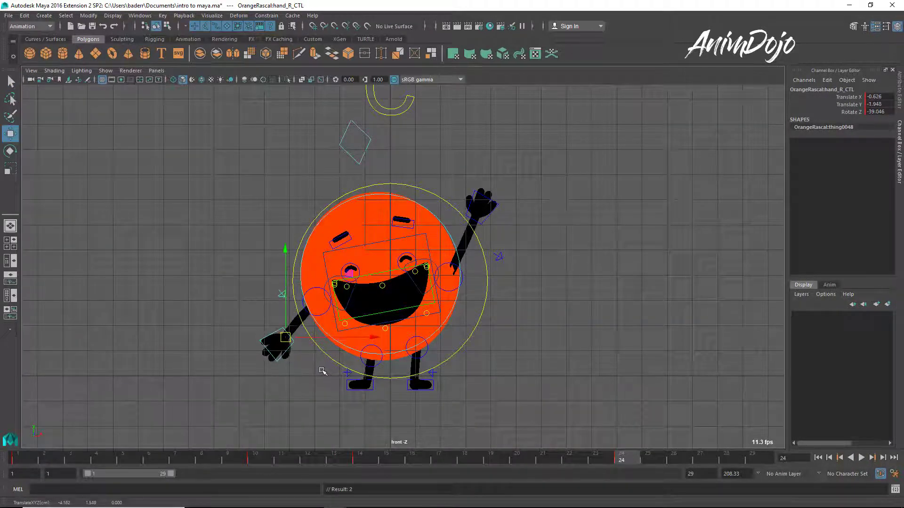
{"action": "left_click", "coordinate": [865, 458]}
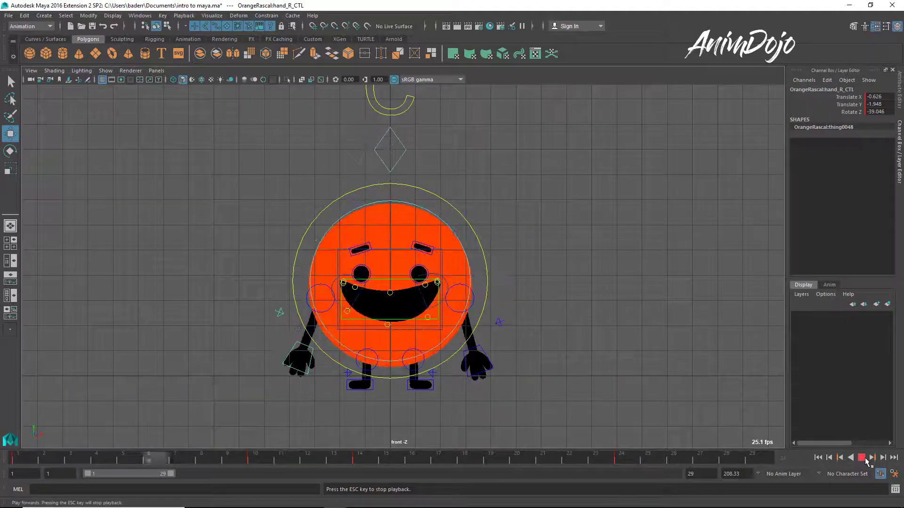
{"action": "left_click", "coordinate": [863, 458]}
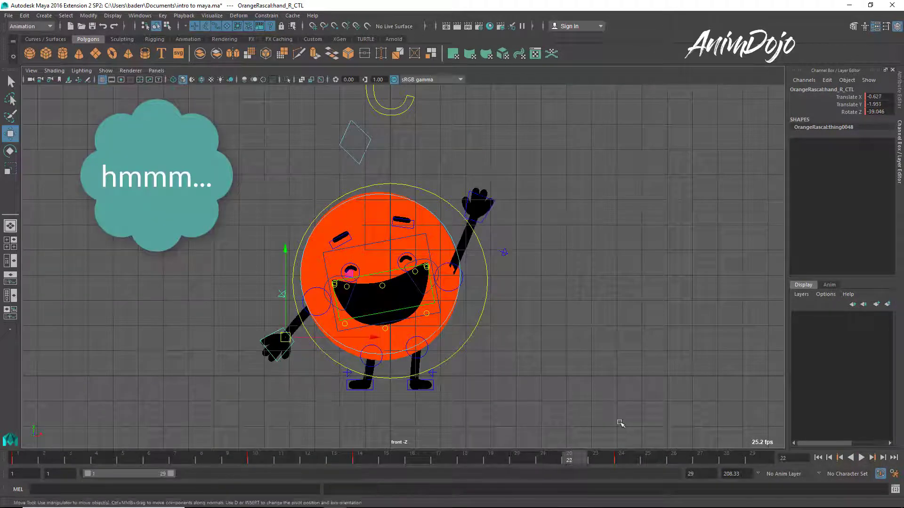
At frame 12, lower the body control to about X -0.229, Y -0.21 for a dip before the raised pose.
{"action": "left_click_drag", "start_coordinate": [18, 459], "coordinate": [123, 459]}
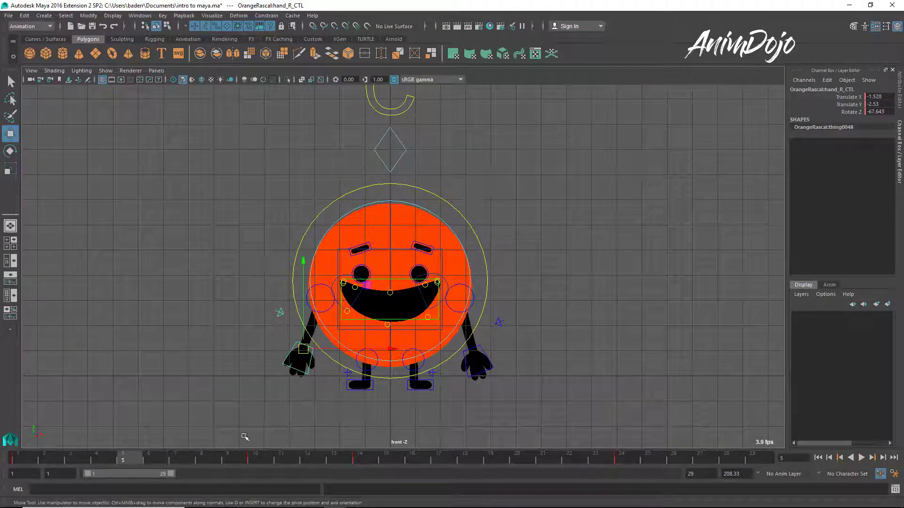
{"action": "left_click", "coordinate": [150, 456]}
{"action": "key", "text": "ctrl+z"}
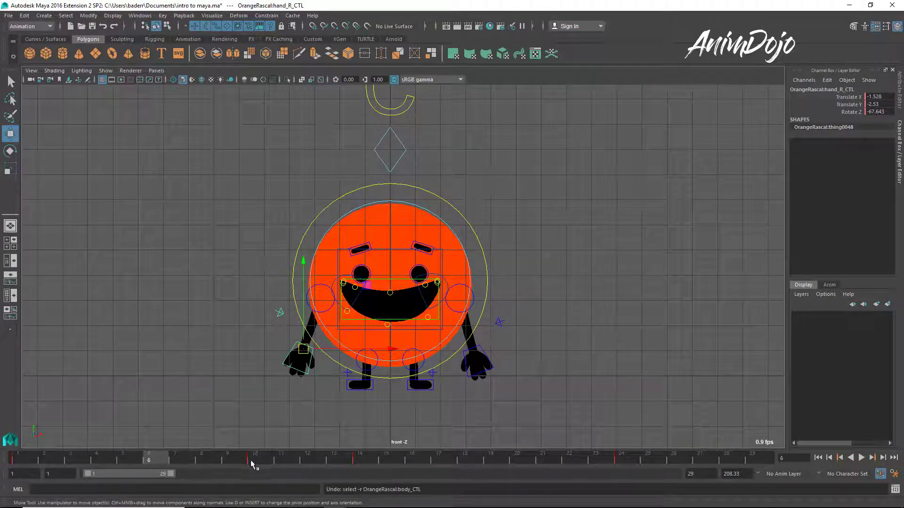
{"action": "left_click_drag", "start_coordinate": [267, 465], "coordinate": [307, 459]}
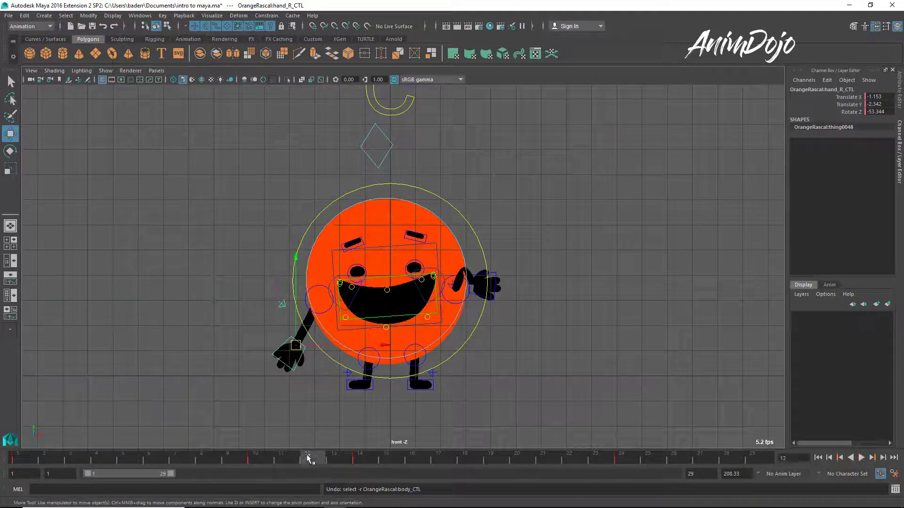
{"action": "left_click", "coordinate": [387, 363]}
{"action": "middle_click_drag", "start_coordinate": [377, 378], "coordinate": [375, 385]}
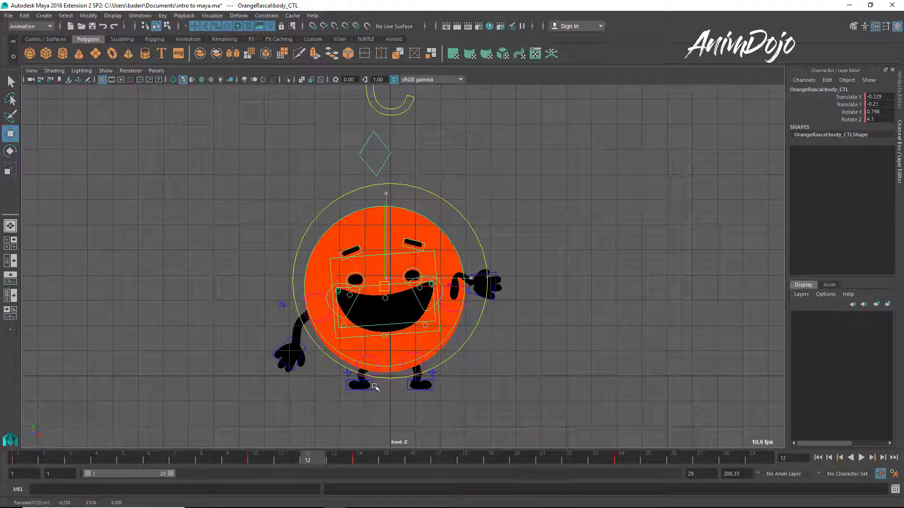
At frame 12, nudge the right hand up and outward, and pose the left hand at about X -0.95, Y 0.559, Rotate Z -66.321.
{"action": "left_click", "coordinate": [304, 352]}
{"action": "middle_click_drag", "start_coordinate": [303, 387], "coordinate": [296, 382]}
{"action": "left_click", "coordinate": [483, 275]}
{"action": "middle_click_drag", "start_coordinate": [507, 313], "coordinate": [466, 348]}
{"action": "key", "text": "e"}
{"action": "key", "text": "w"}
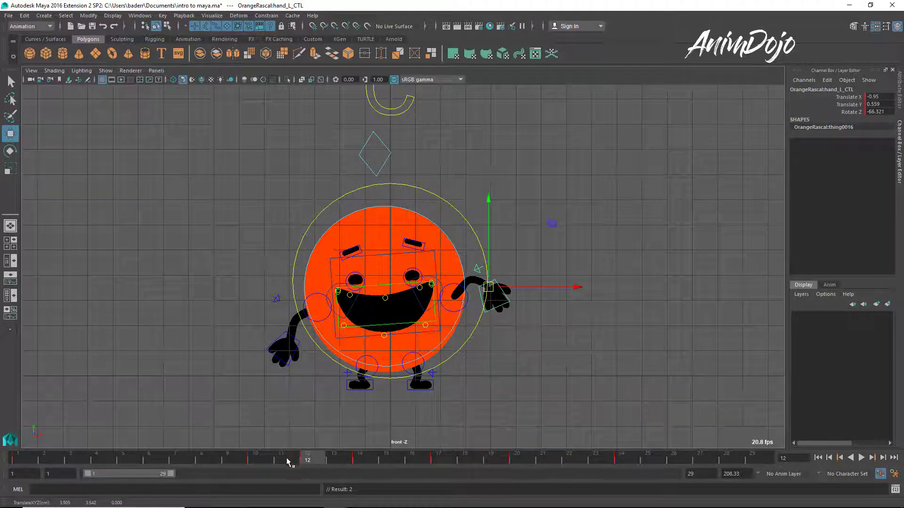
Play the animation from the first frame to check the body dip and trailing hands.
{"action": "key", "text": "alt+v"}
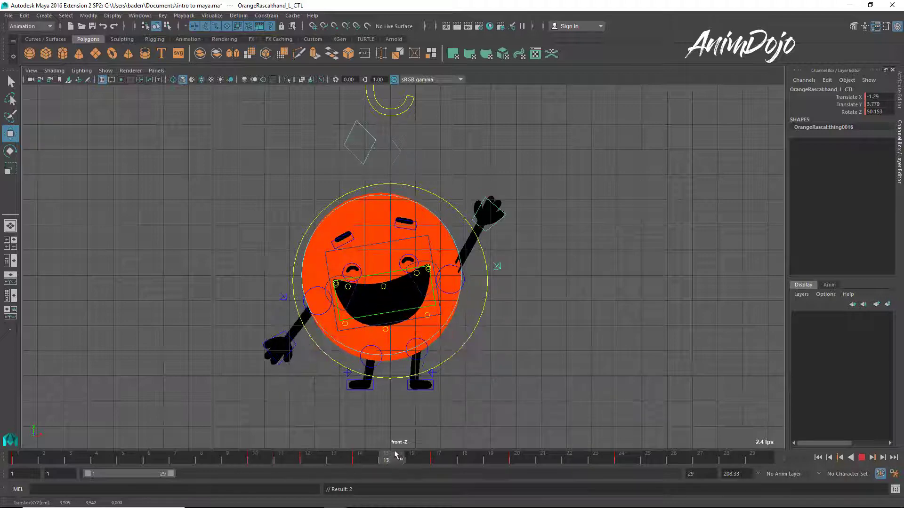
{"action": "left_click", "coordinate": [14, 455]}
{"action": "left_click", "coordinate": [863, 458]}
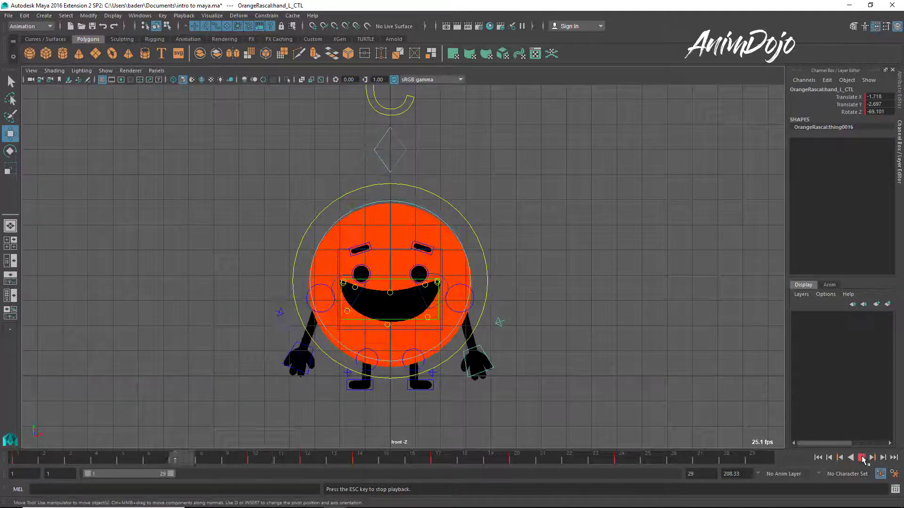
{"action": "left_click", "coordinate": [862, 457]}
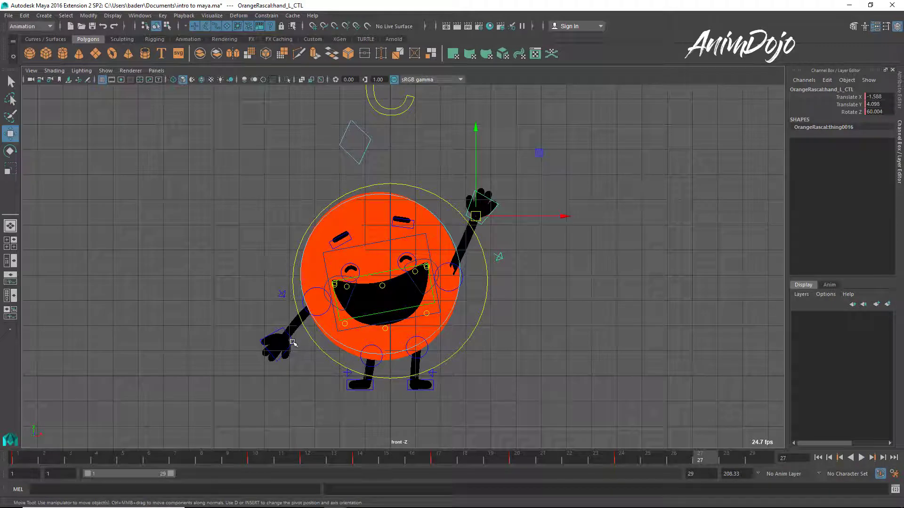
At frame 14, bend the right arm by posing its hand at about X -0.72, Y -1.712, Rotate Z -53.52.
{"action": "left_click_drag", "start_coordinate": [249, 457], "coordinate": [342, 463]}
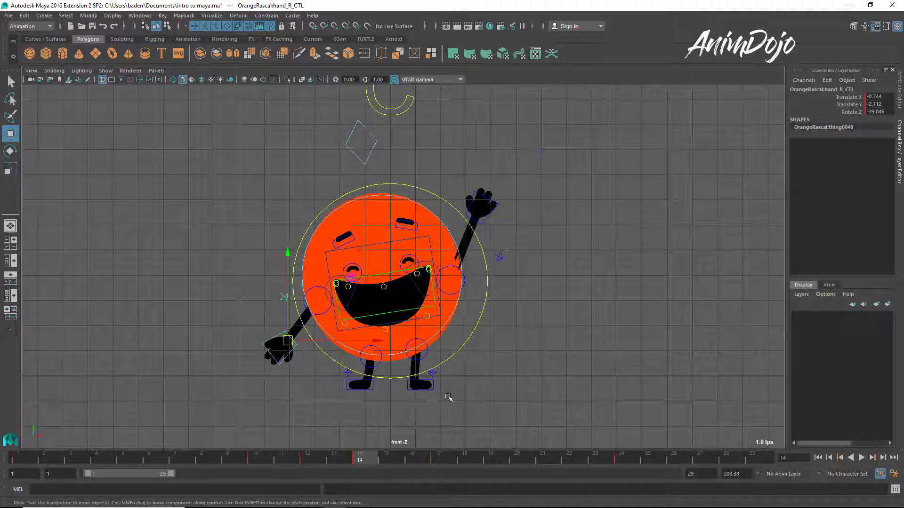
{"action": "middle_click_drag", "start_coordinate": [454, 404], "coordinate": [451, 401]}
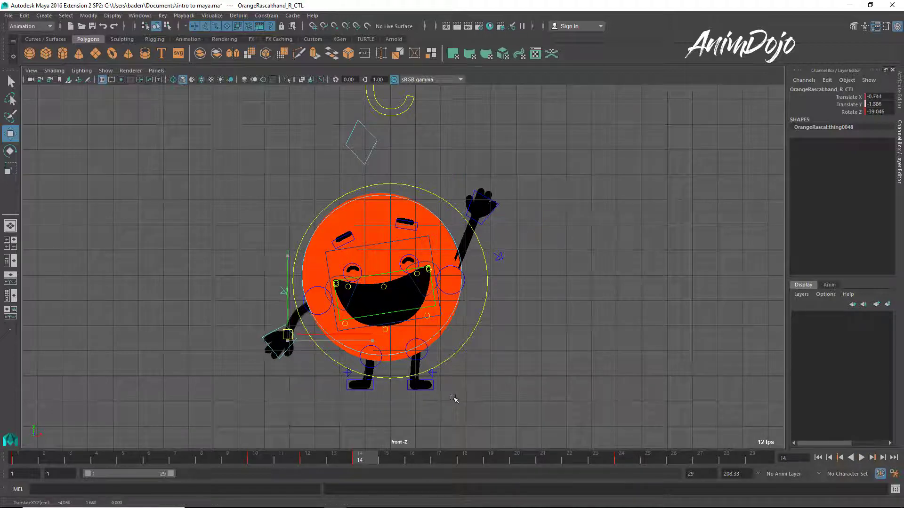
{"action": "key", "text": "e"}
{"action": "middle_click_drag", "start_coordinate": [332, 409], "coordinate": [357, 357]}
{"action": "key", "text": "w"}
{"action": "middle_click_drag", "start_coordinate": [414, 399], "coordinate": [412, 396]}
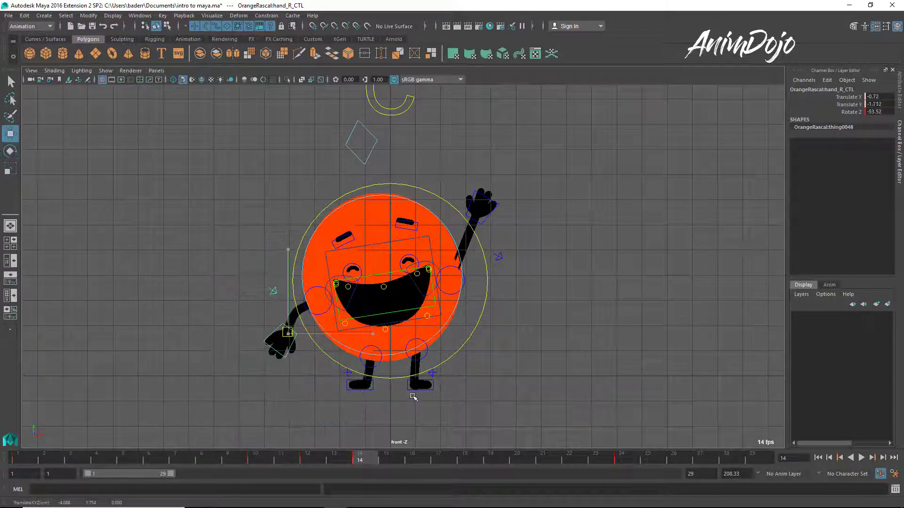
At frame 24, raise the right hand to about X -0.626, Y -1.712 and rotate it to about Z -50.818.
{"action": "left_click_drag", "start_coordinate": [254, 461], "coordinate": [621, 459]}
{"action": "key", "text": "e"}
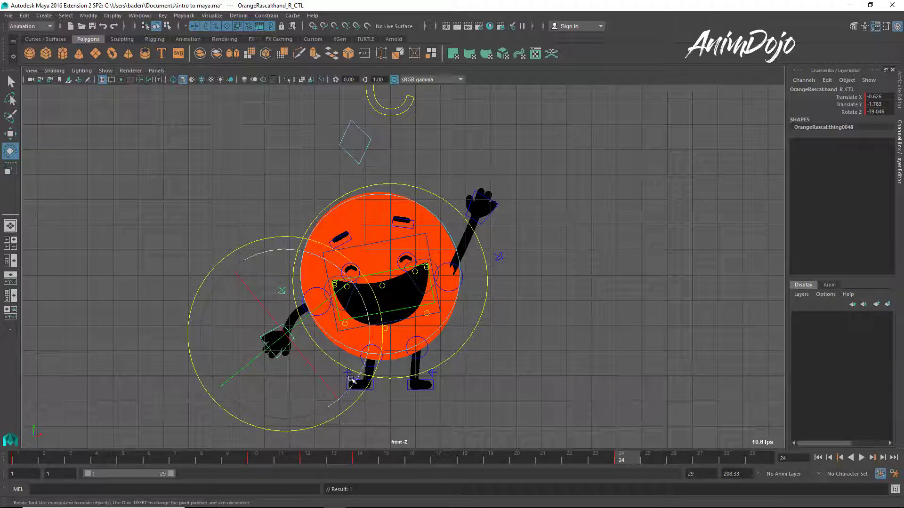
{"action": "left_click_drag", "start_coordinate": [351, 380], "coordinate": [377, 382]}
{"action": "key", "text": "w"}
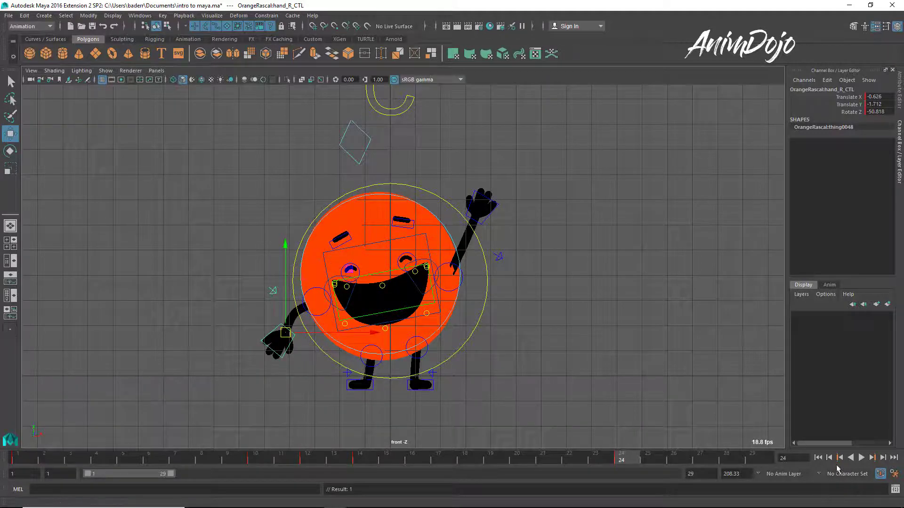
Play the animation from the first frame and scrub the wave frames to check the bent right arm.
{"action": "left_click", "coordinate": [819, 458]}
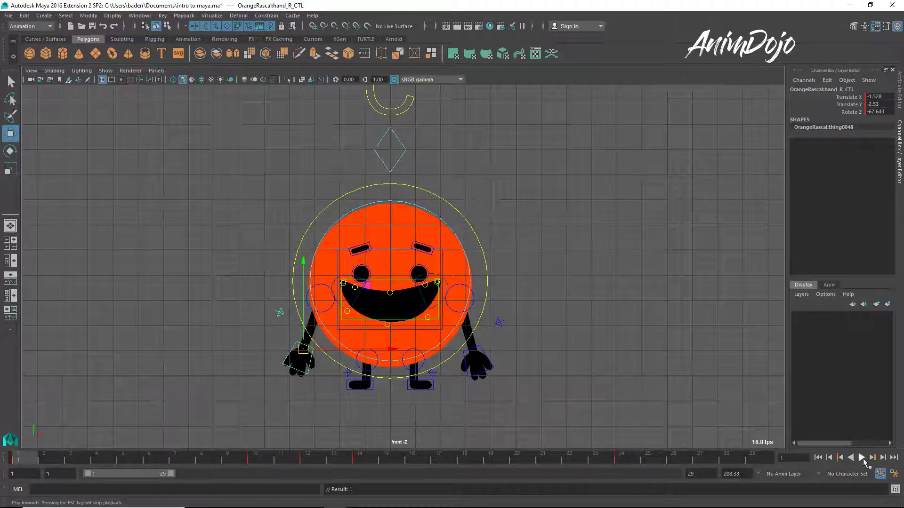
{"action": "left_click", "coordinate": [862, 458]}
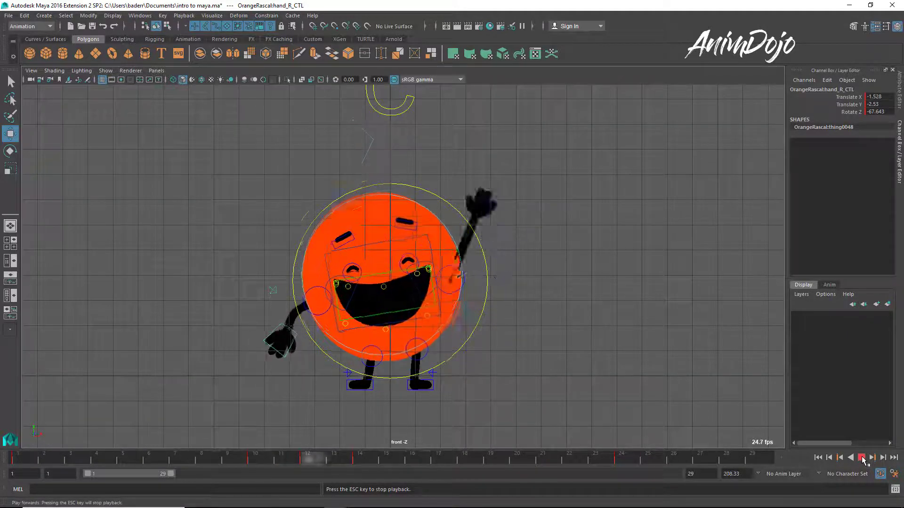
{"action": "left_click", "coordinate": [862, 458]}
{"action": "key", "text": "alt+v"}
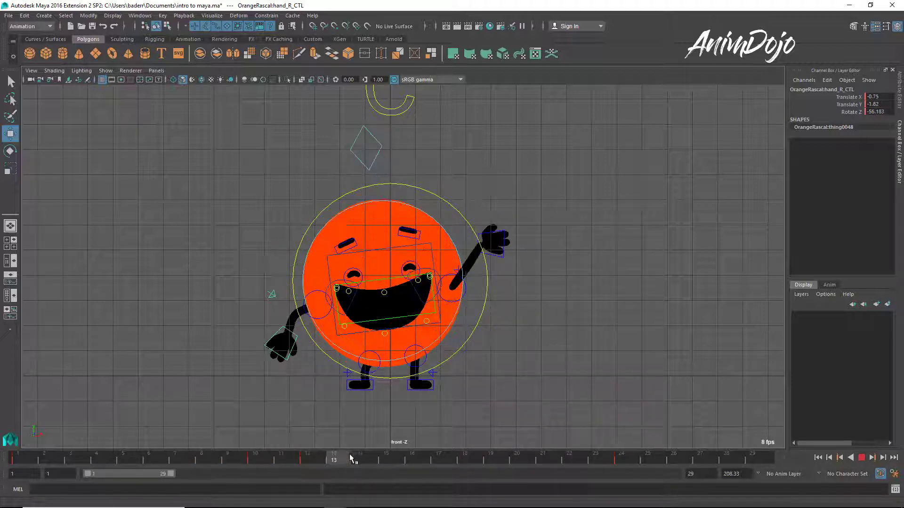
{"action": "key", "text": "alt+v"}
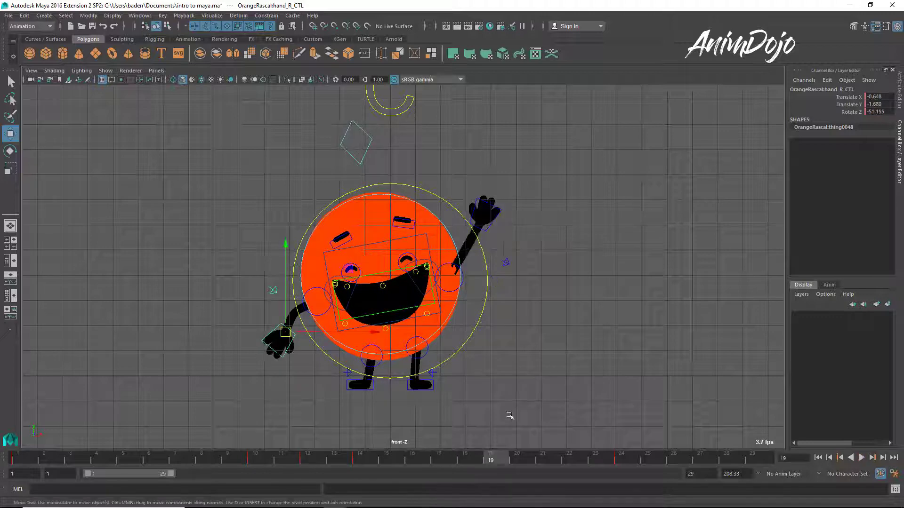